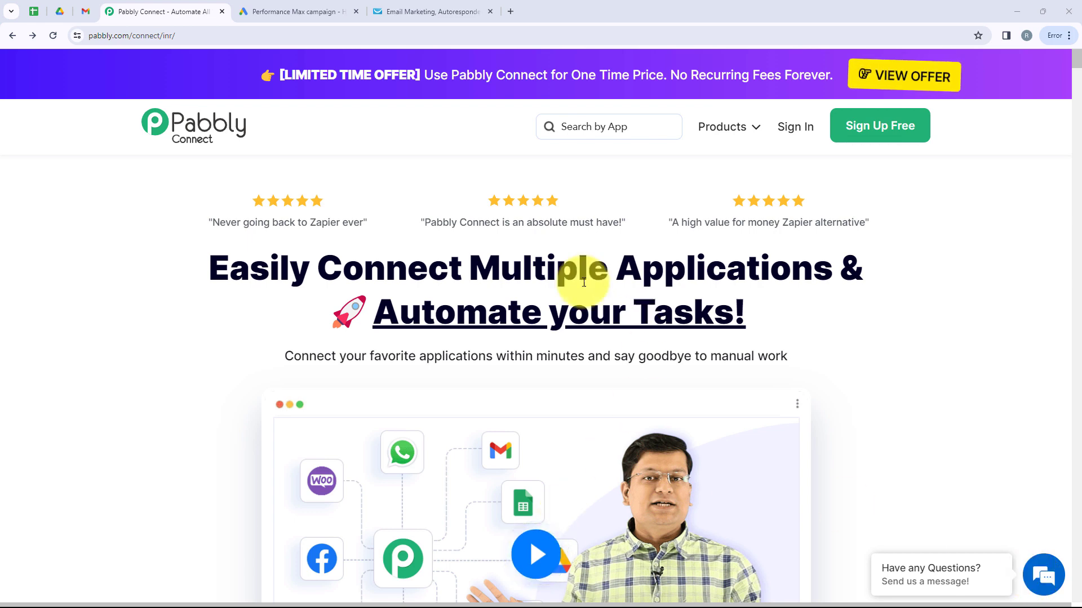
# - Check the Google Ads and GetResponse tabs, then sign in to the Pabbly account
pyautogui.click(281, 11)
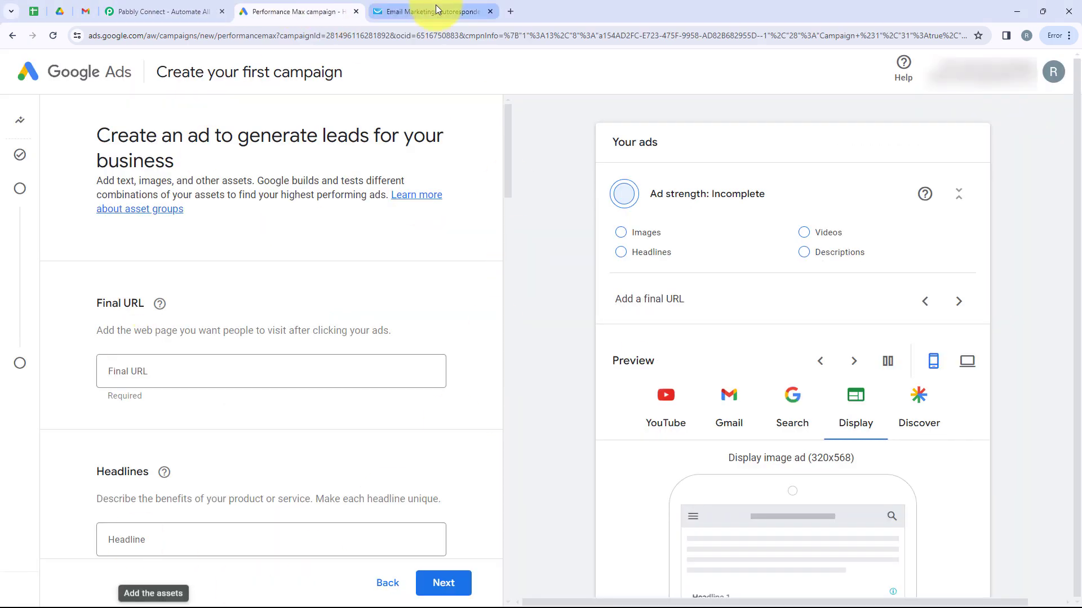
pyautogui.click(435, 6)
pyautogui.click(190, 5)
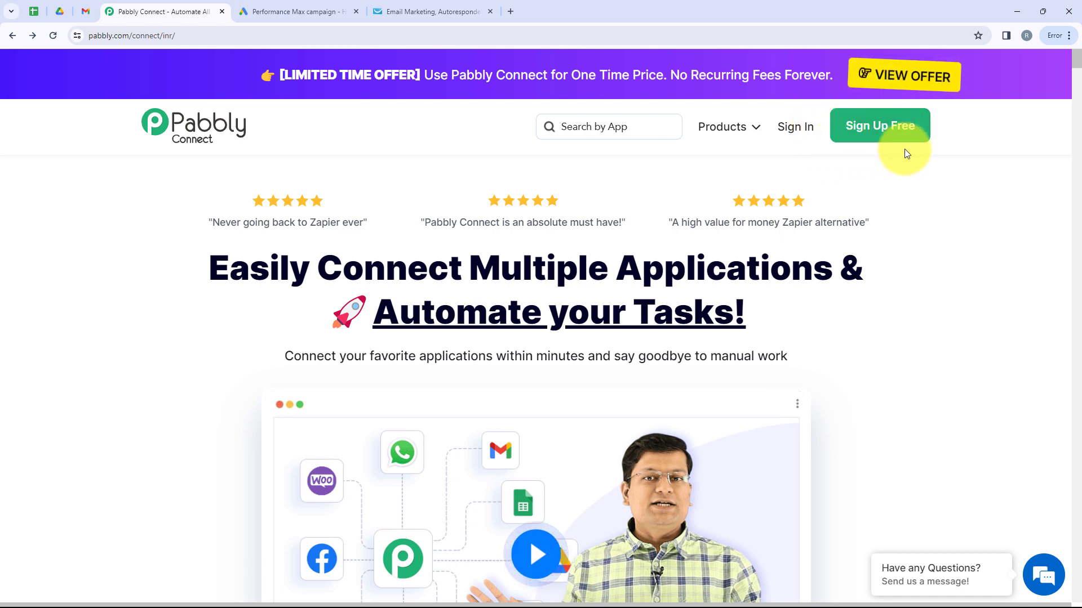
pyautogui.click(795, 128)
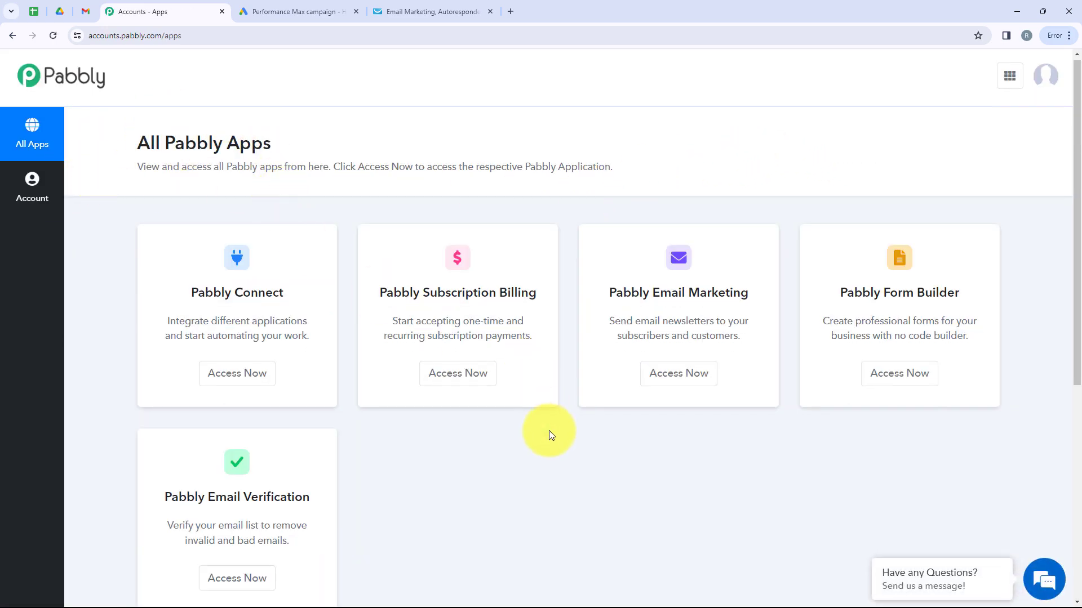
# - Open Pabbly Connect from the All Pabbly Apps list
pyautogui.scroll(-1, 550, 435)
pyautogui.scroll(1, 550, 434)
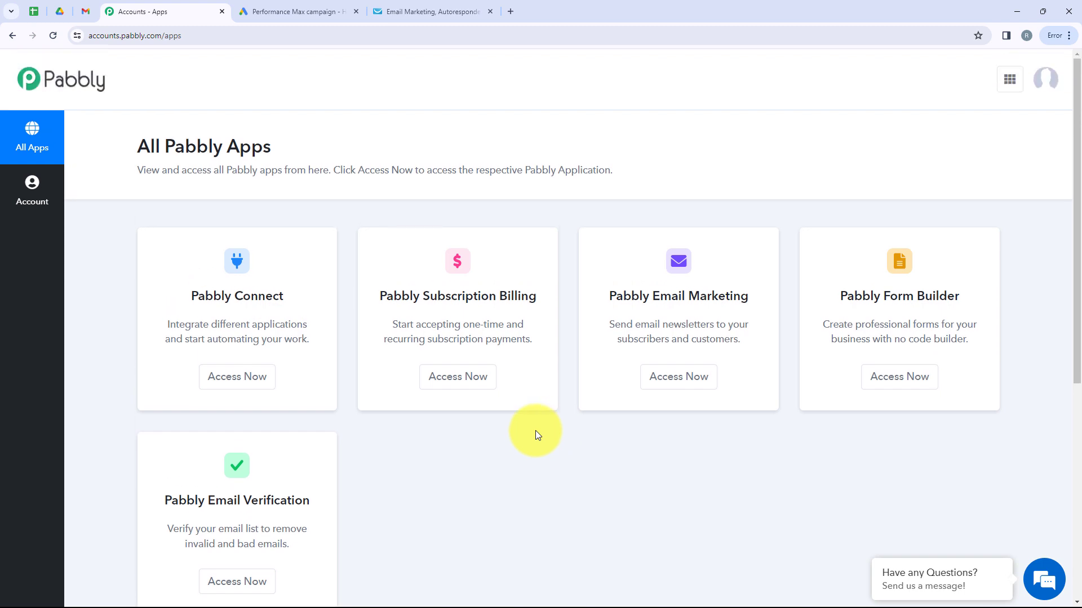
pyautogui.moveTo(284, 298); pyautogui.dragTo(192, 301)
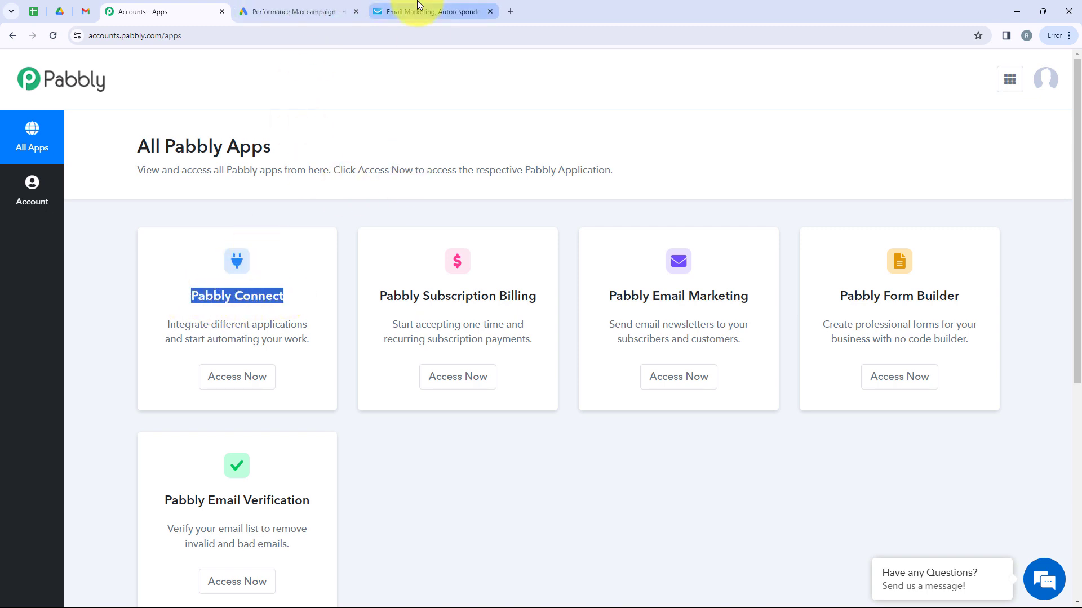
pyautogui.click(251, 389)
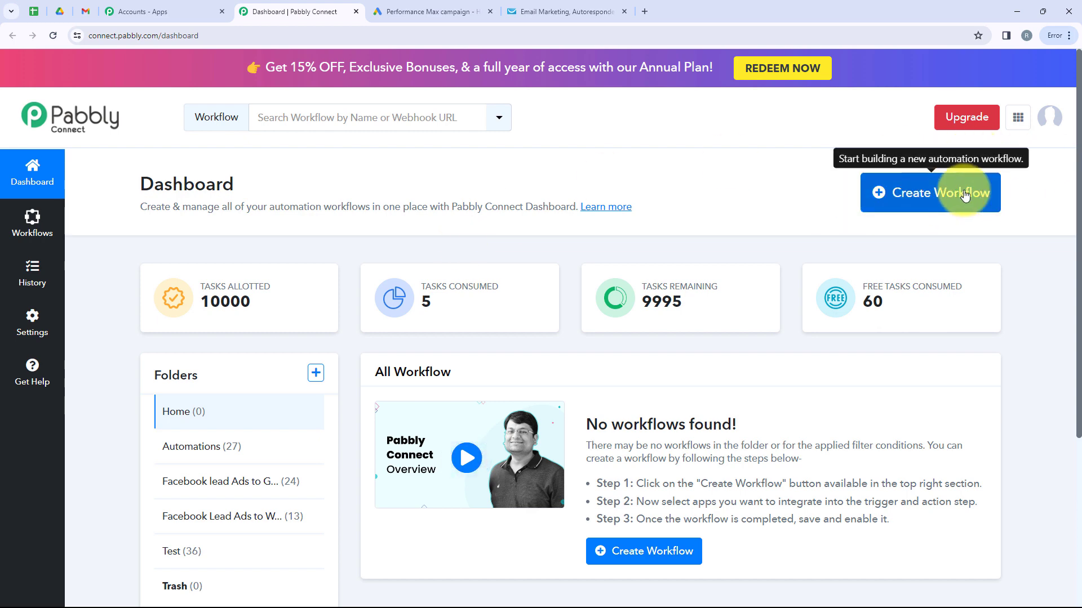
# - Create a workflow 'How to Create Getresponse Contact from Google Ads' in the Automations folder
pyautogui.click(935, 194)
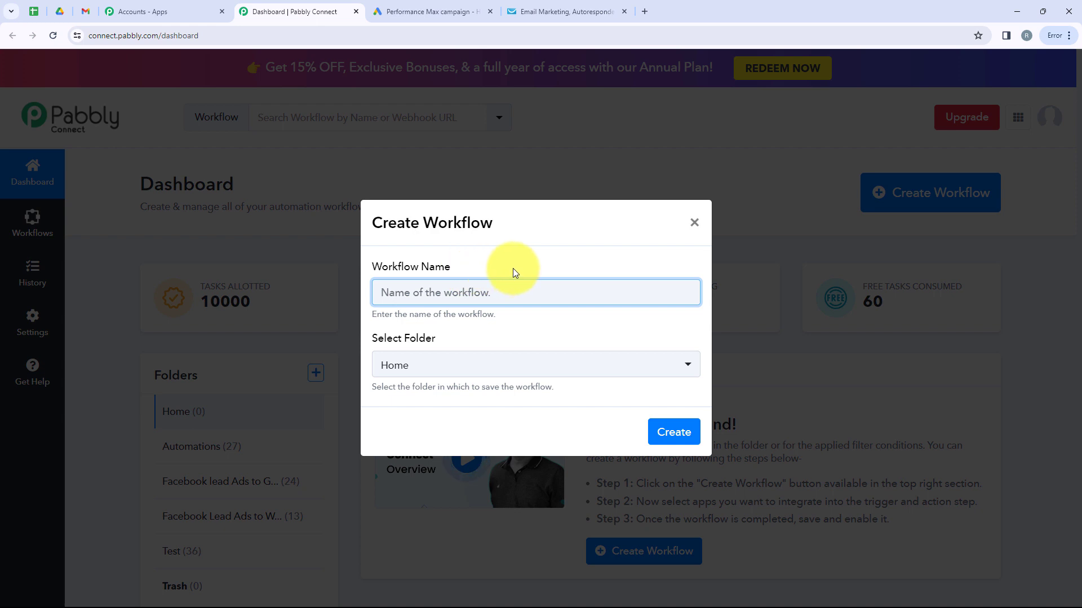
pyautogui.click(440, 274)
pyautogui.moveTo(377, 273); pyautogui.dragTo(410, 290)
pyautogui.click(441, 350)
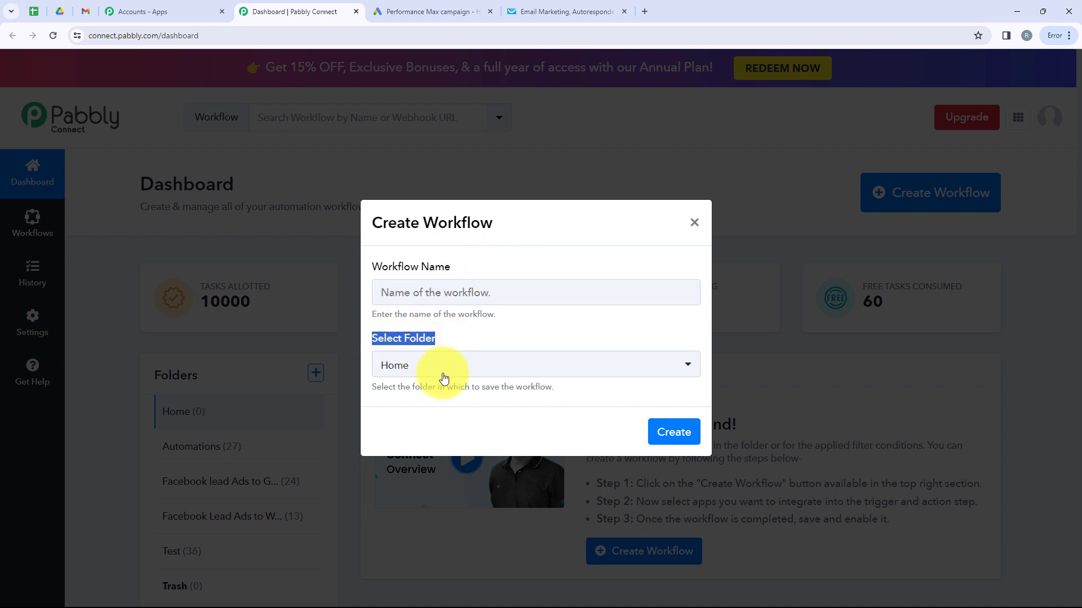
pyautogui.click(449, 367)
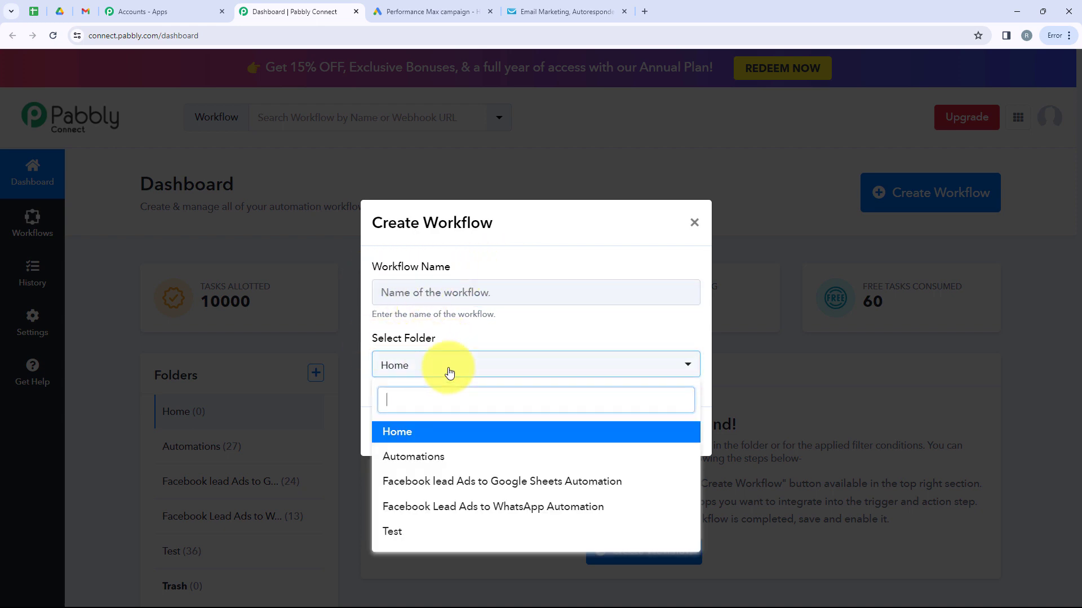
pyautogui.click(431, 458)
pyautogui.click(437, 299)
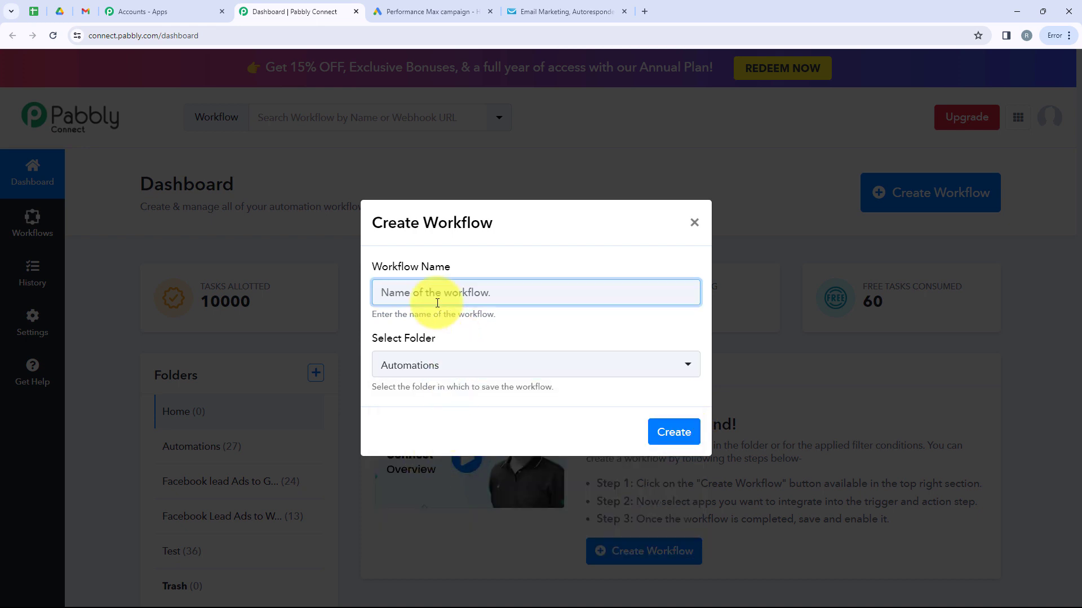
pyautogui.write('How to Create Getresponse Contact from Google Ads')
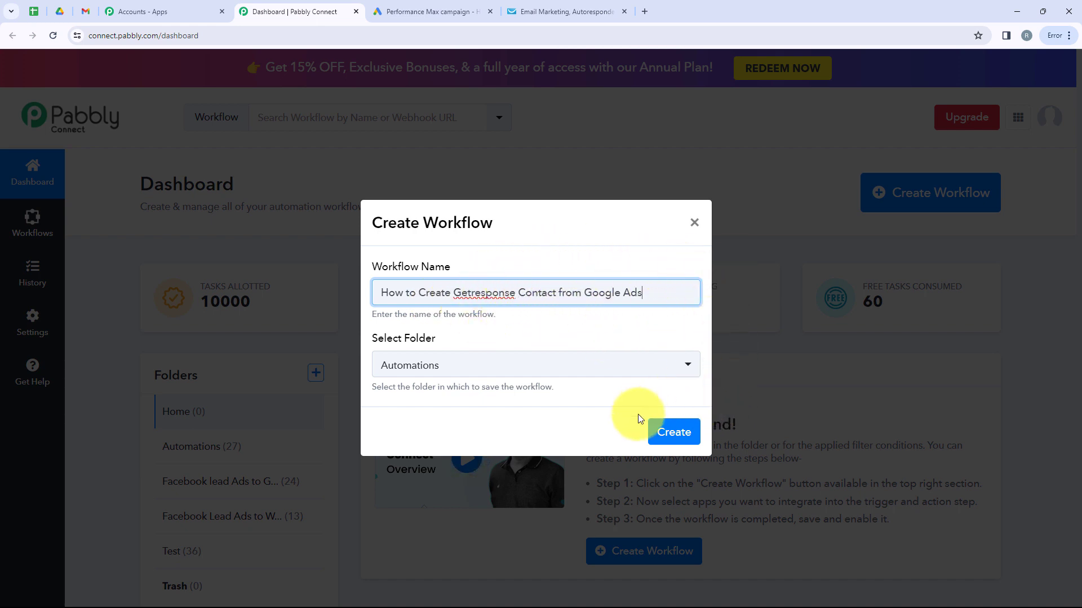
pyautogui.click(670, 432)
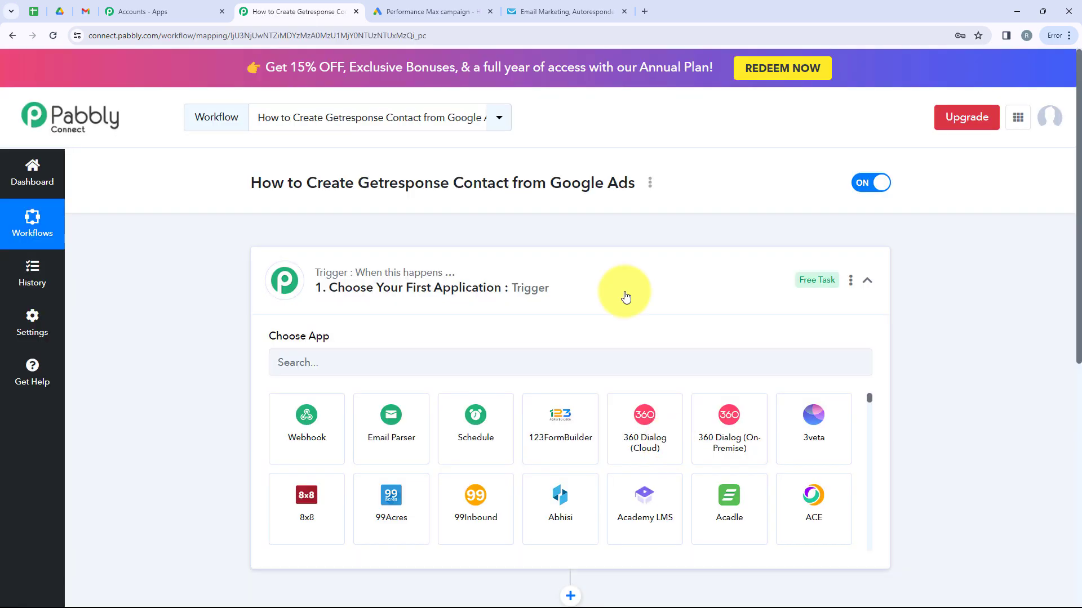
# - Collapse the trigger card to show both the empty trigger and action steps
pyautogui.click(624, 296)
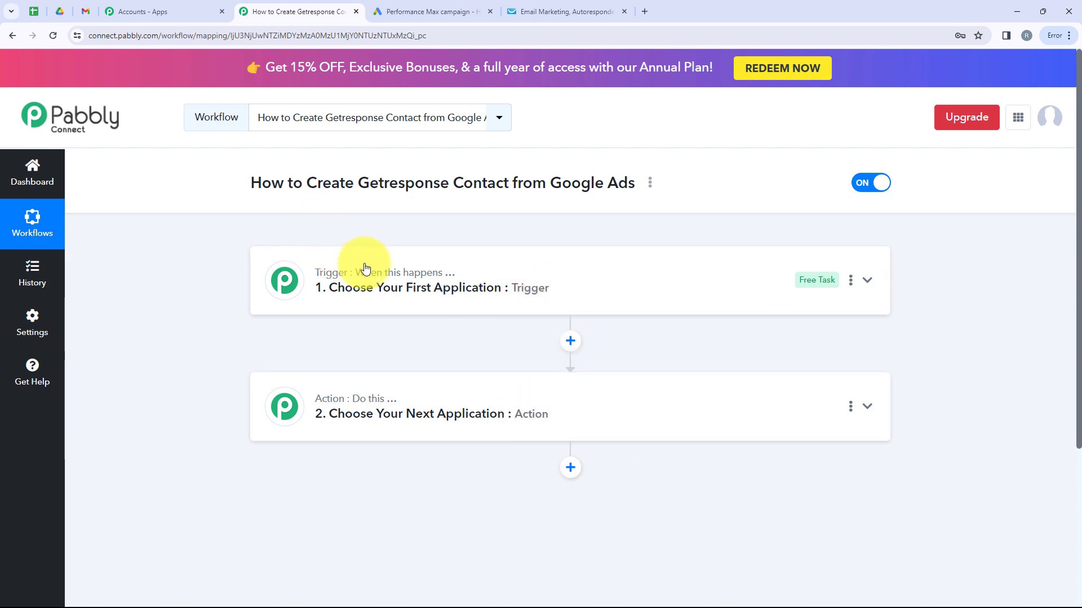
pyautogui.moveTo(428, 274)
pyautogui.moveTo(366, 405)
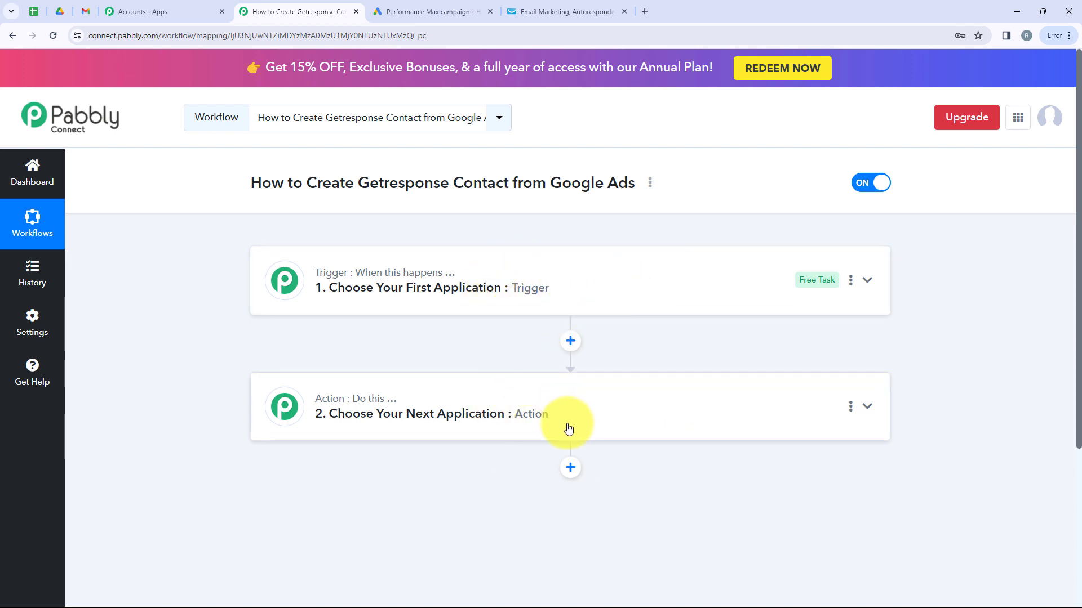
# - Set the trigger to Google Ads with the New Lead Form Entry event
pyautogui.click(288, 280)
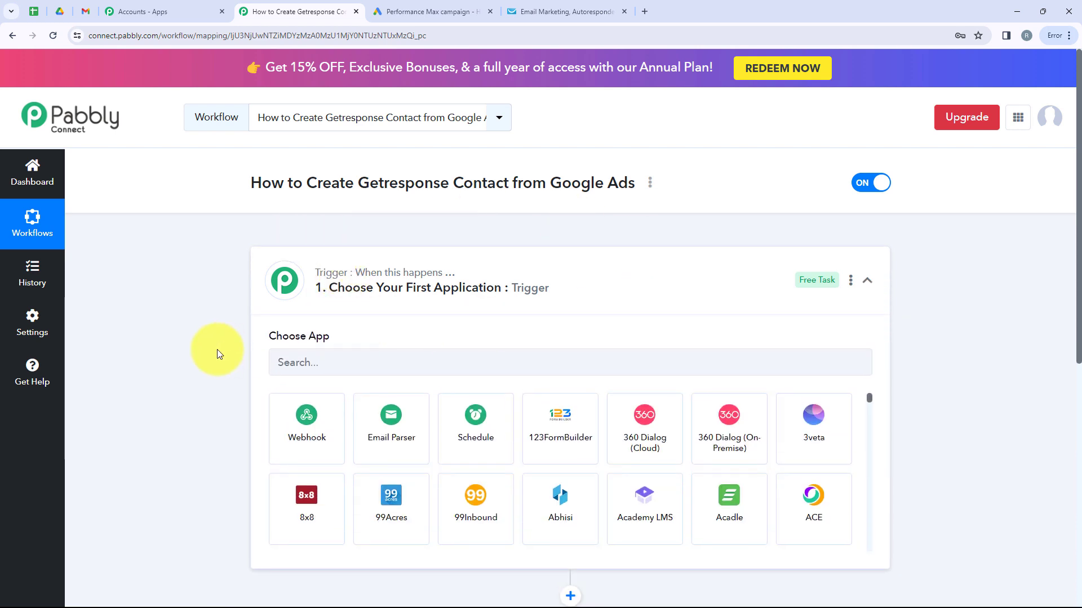
pyautogui.click(336, 355)
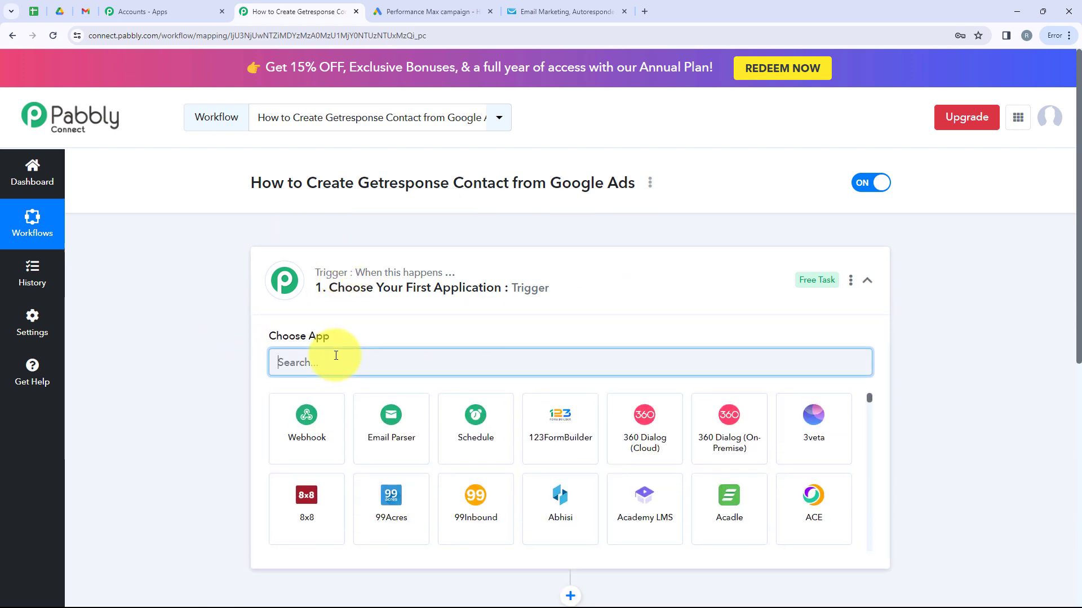
pyautogui.write('Google ')
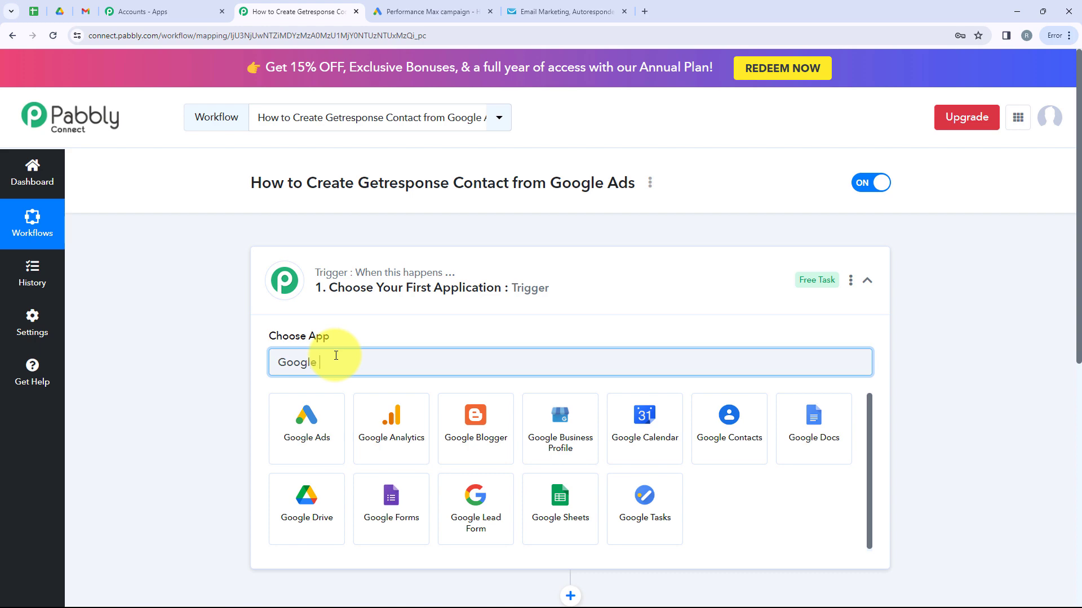
pyautogui.write('Ads')
pyautogui.click(302, 427)
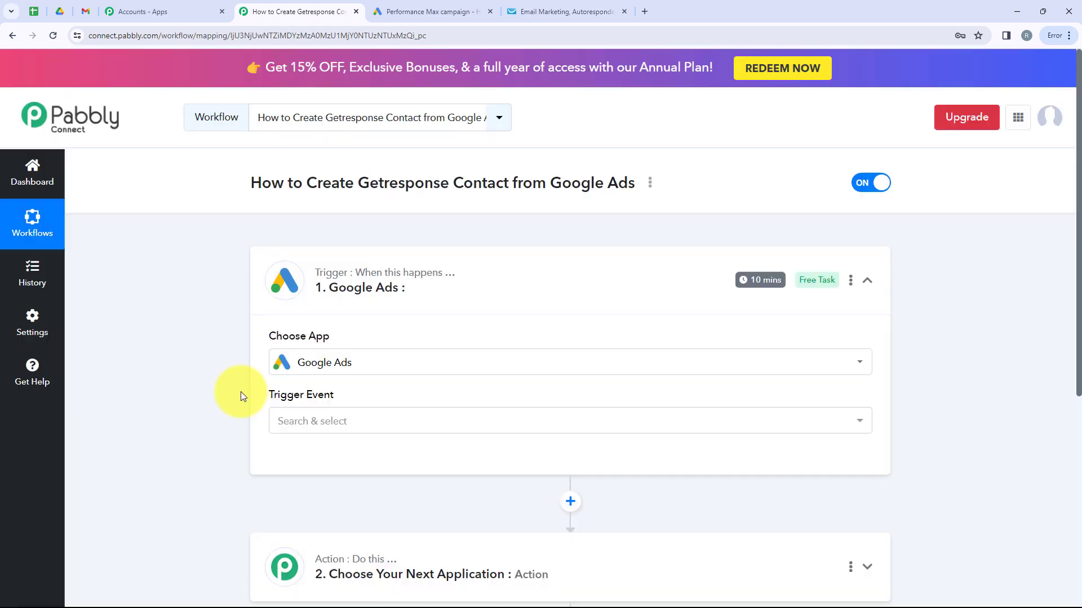
pyautogui.moveTo(248, 394); pyautogui.dragTo(372, 417)
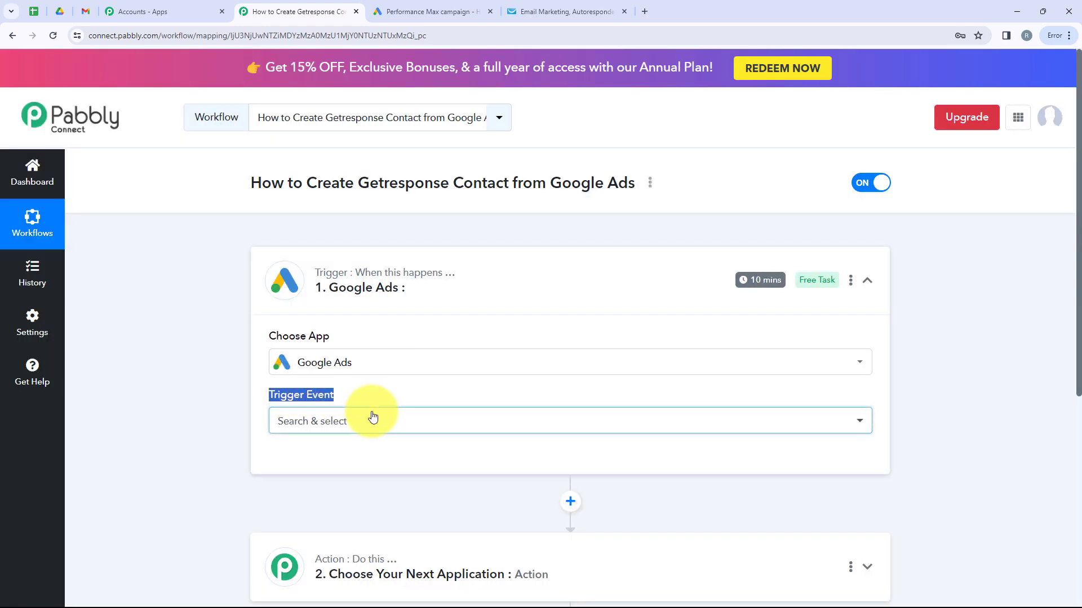
pyautogui.click(372, 417)
pyautogui.scroll(-3, 361, 410)
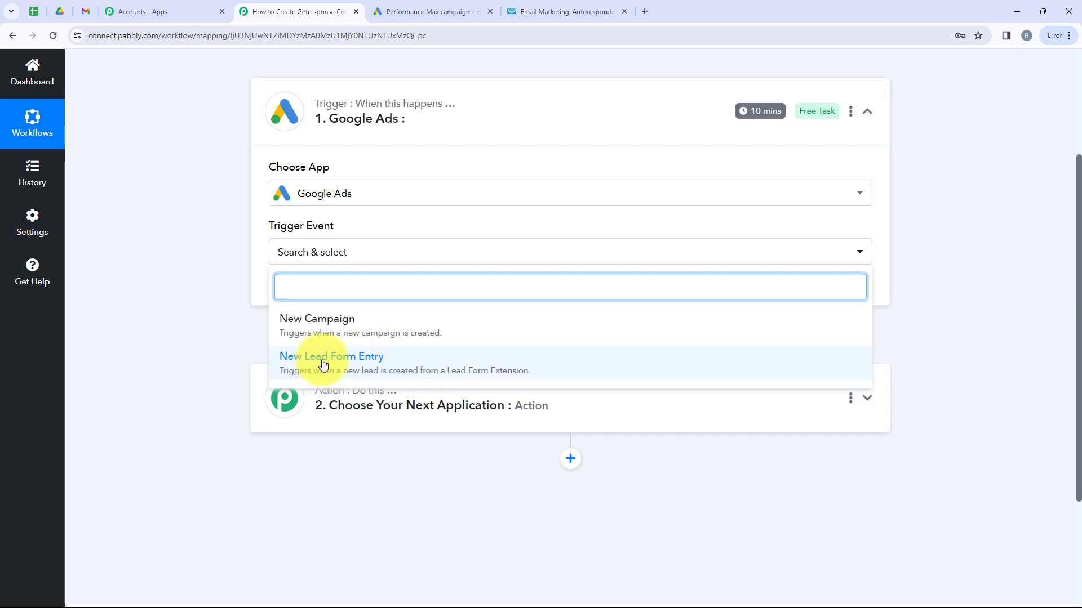
pyautogui.click(377, 366)
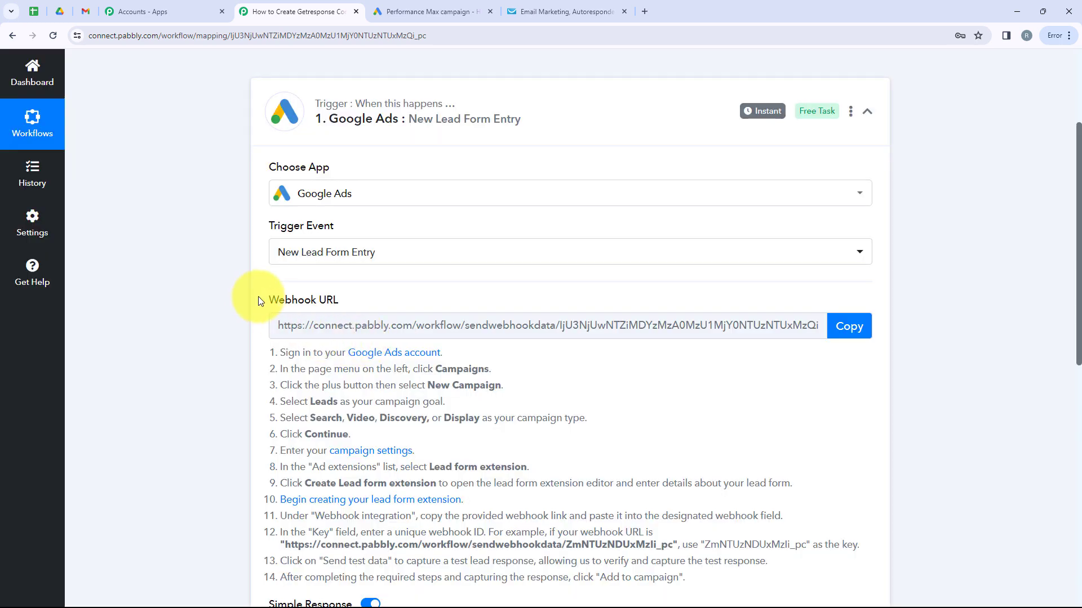
# - Copy the trigger's webhook URL
pyautogui.moveTo(278, 296)
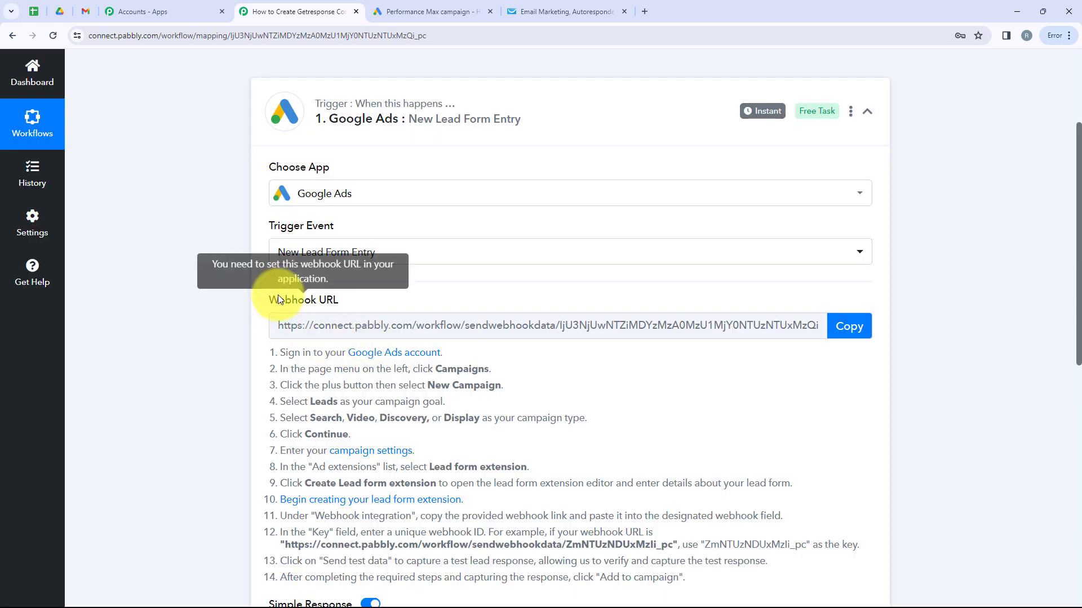
pyautogui.moveTo(278, 298); pyautogui.dragTo(338, 302)
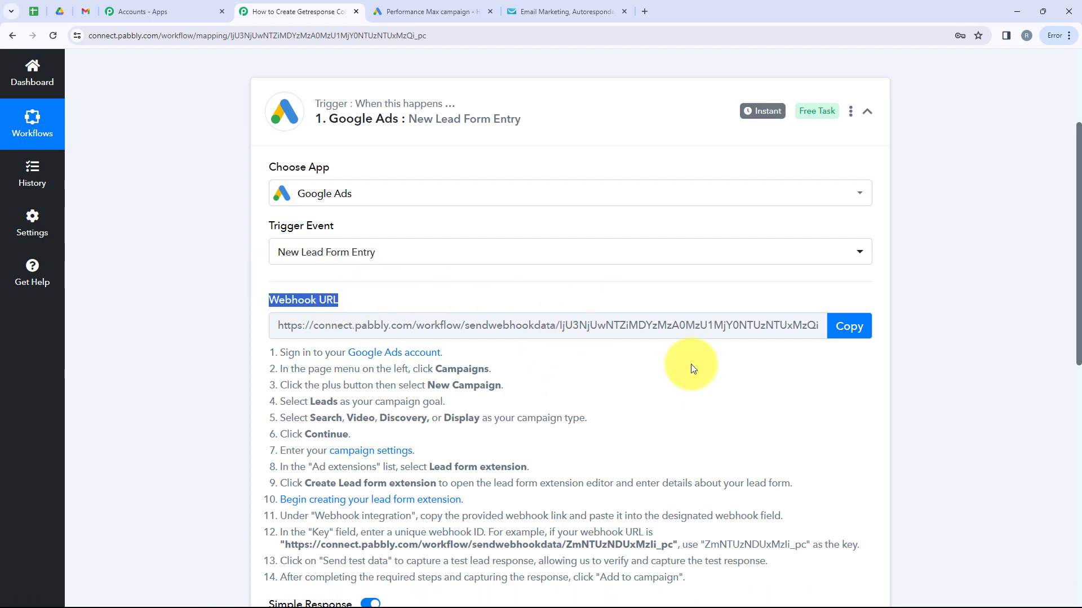
pyautogui.click(847, 327)
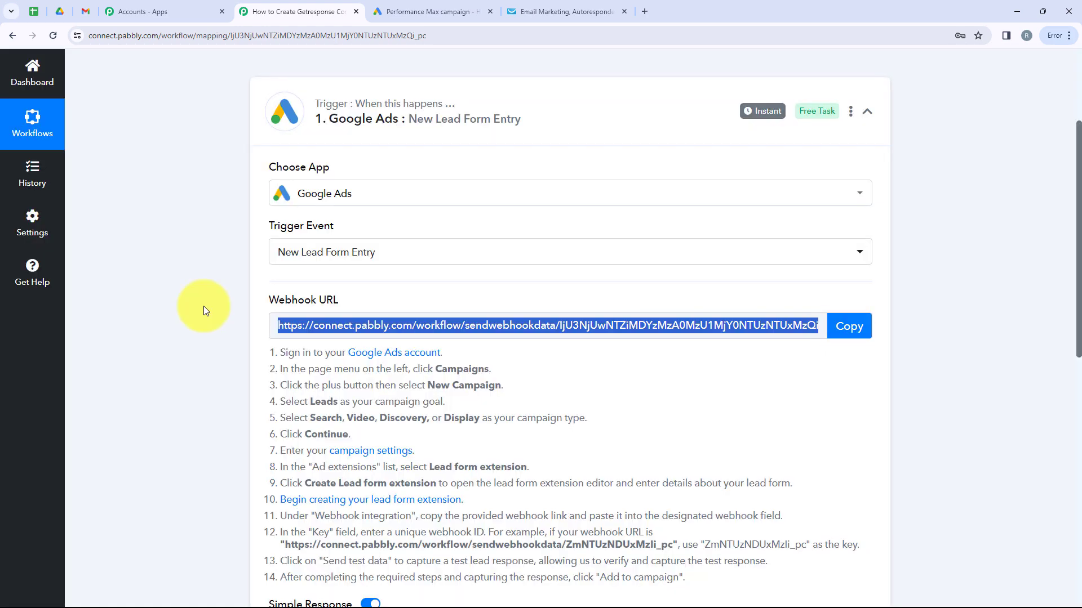
# - Add a lead form to the Google Ads campaign asking for name, phone number and email
pyautogui.click(494, 8)
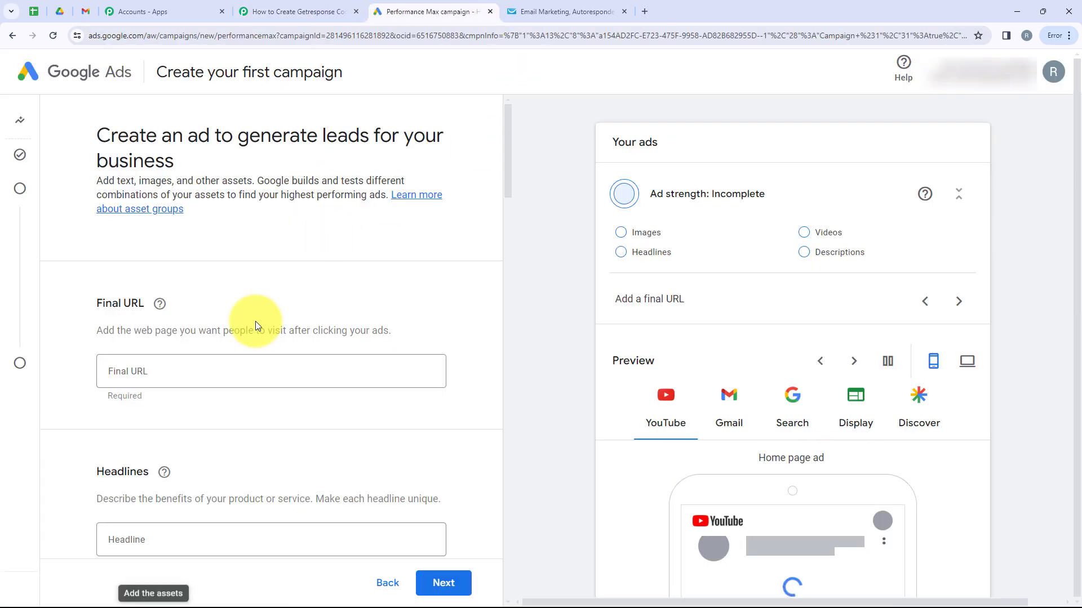
pyautogui.scroll(-3, 255, 321)
pyautogui.scroll(-12, 255, 325)
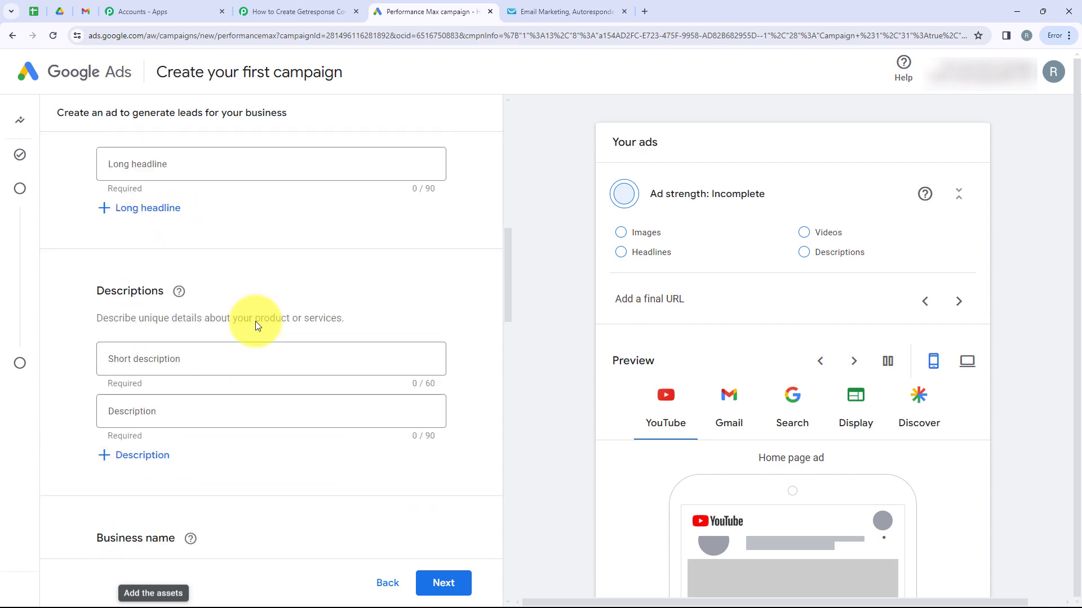
pyautogui.scroll(-9, 256, 326)
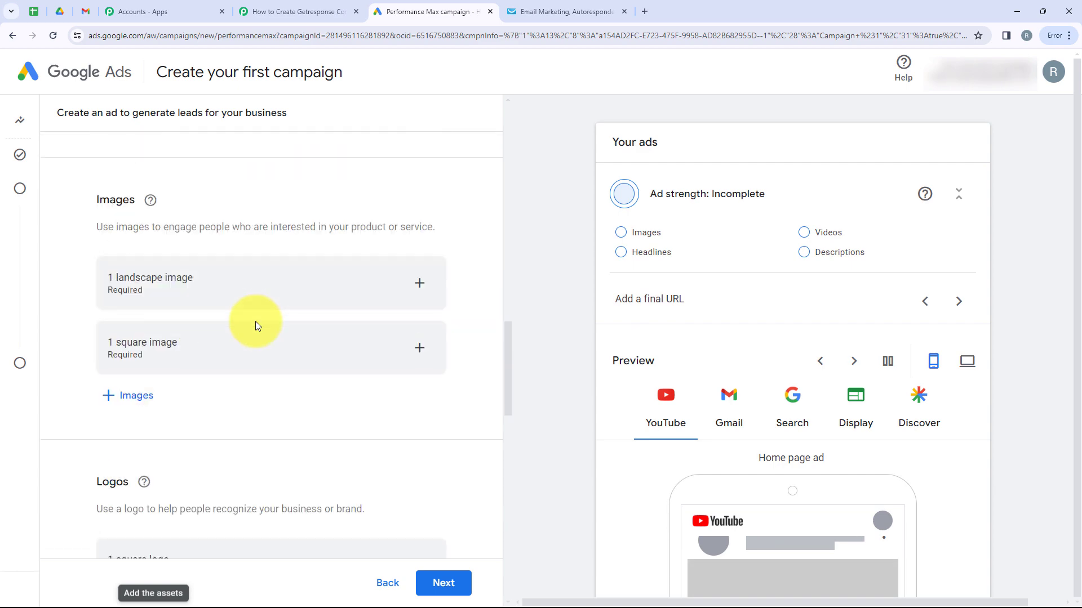
pyautogui.scroll(-7, 255, 326)
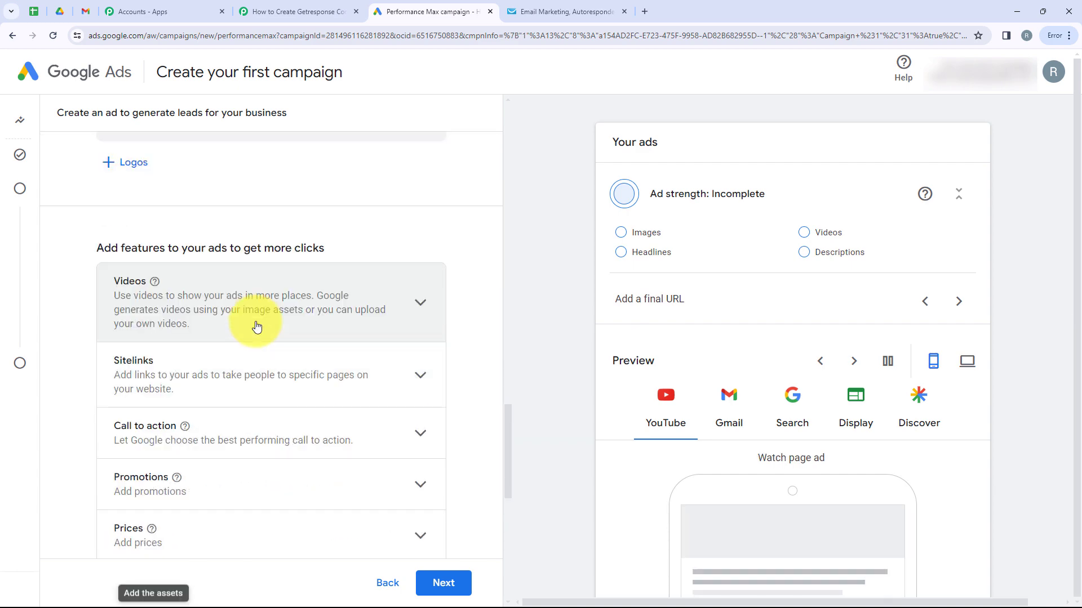
pyautogui.scroll(-3, 255, 321)
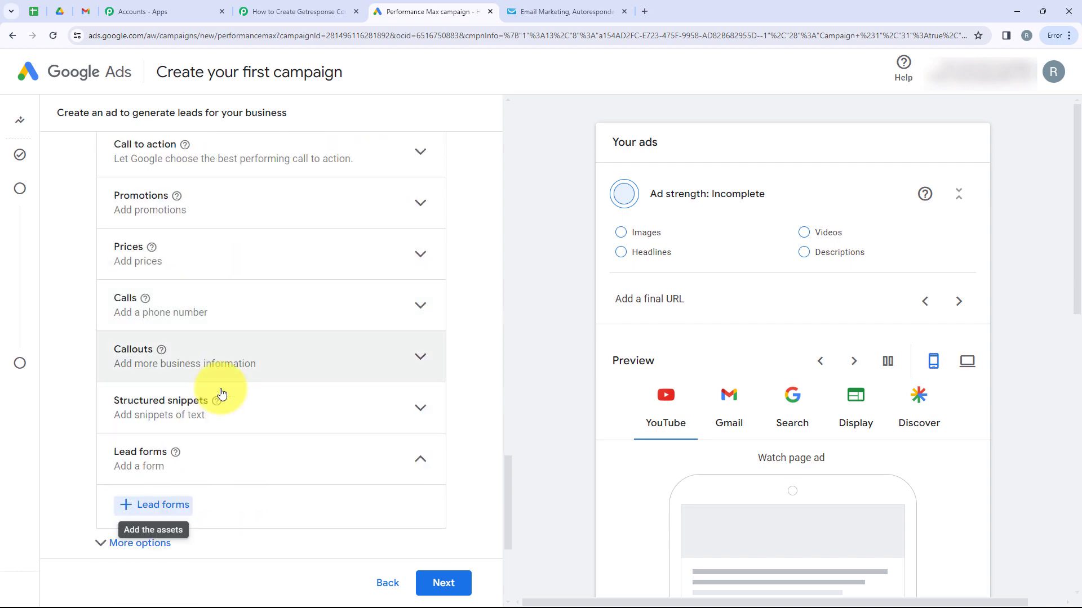
pyautogui.click(114, 506)
pyautogui.scroll(-5, 403, 365)
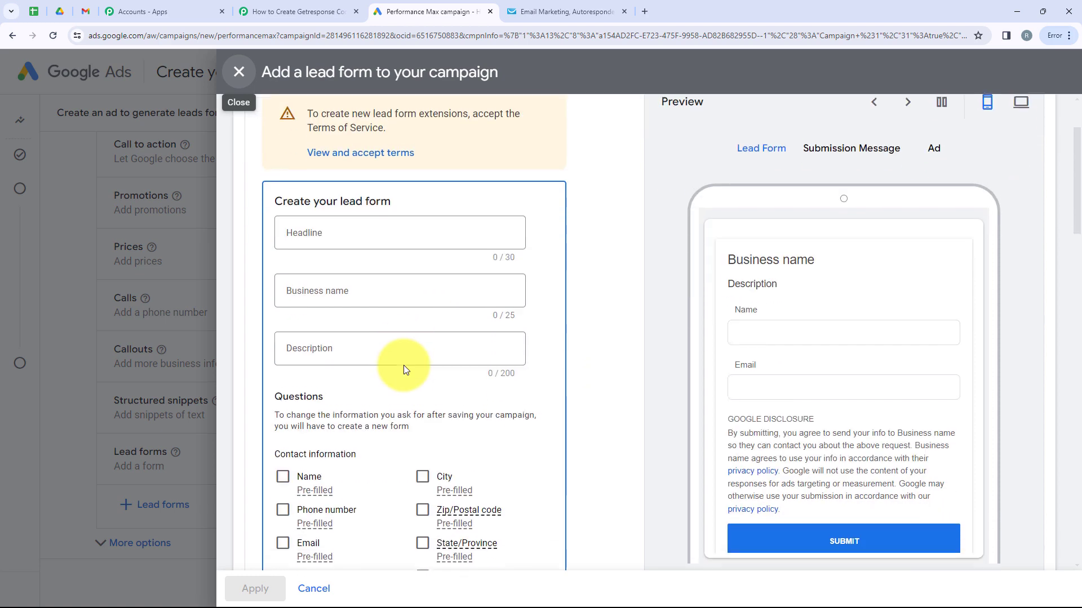
pyautogui.click(283, 303)
pyautogui.click(283, 388)
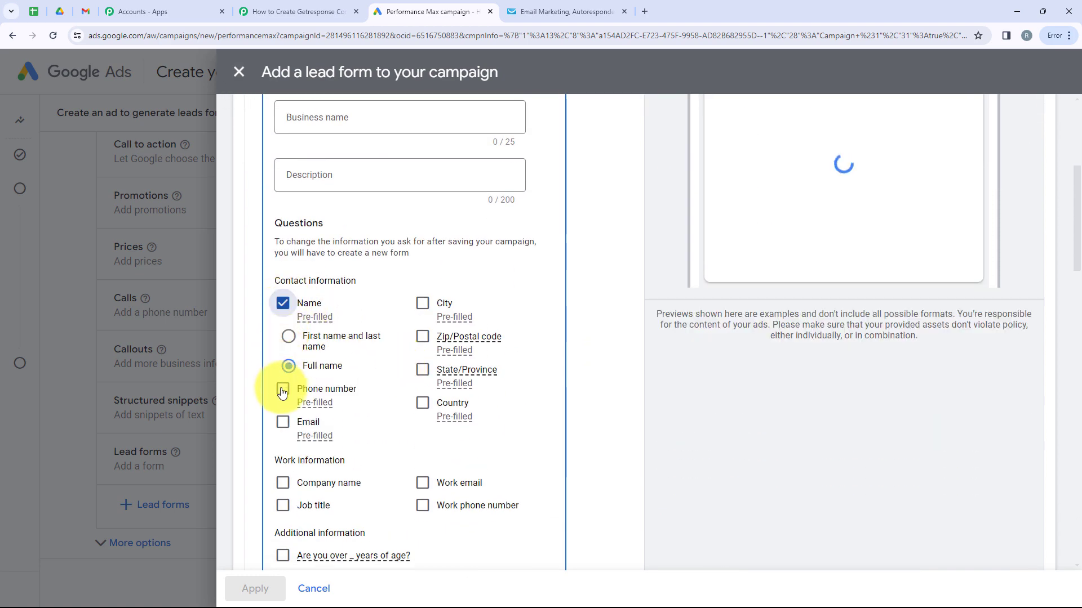
pyautogui.click(282, 427)
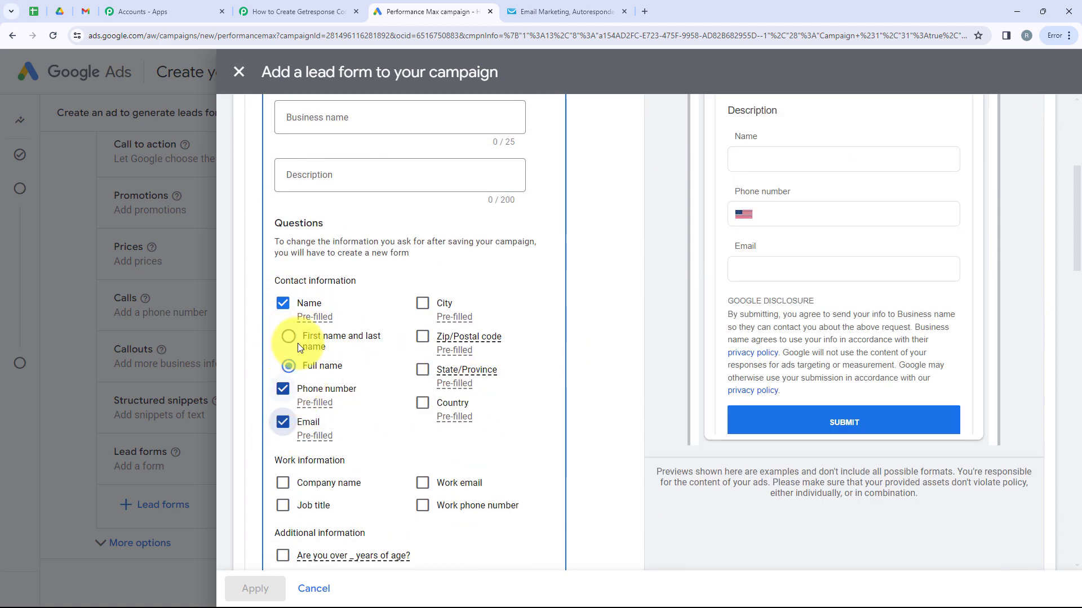
# - Expand the lead delivery options and paste the Pabbly webhook URL
pyautogui.scroll(2, 789, 243)
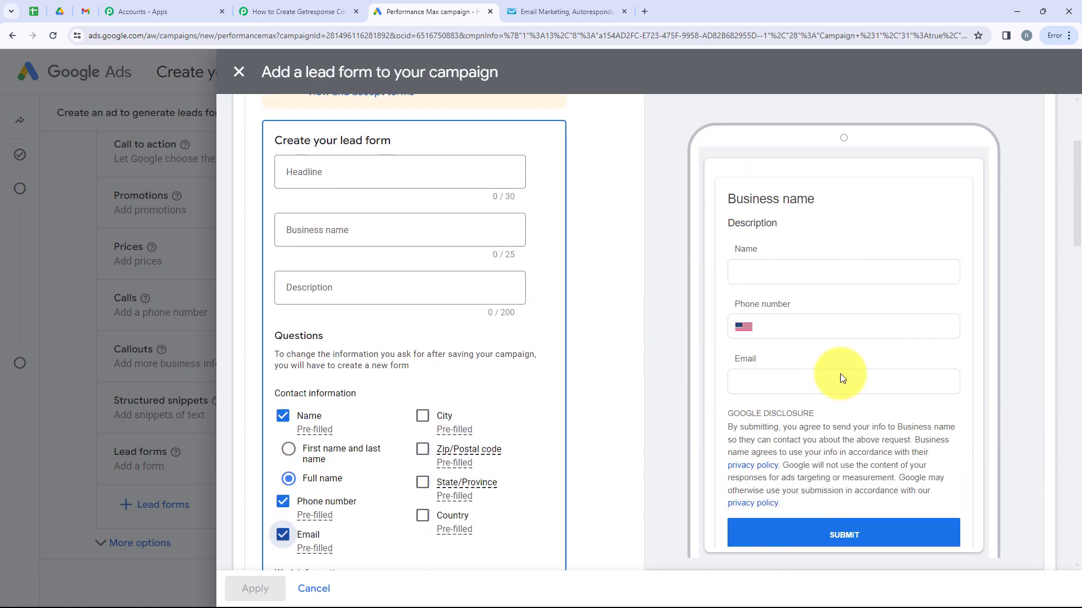
pyautogui.scroll(-8, 384, 370)
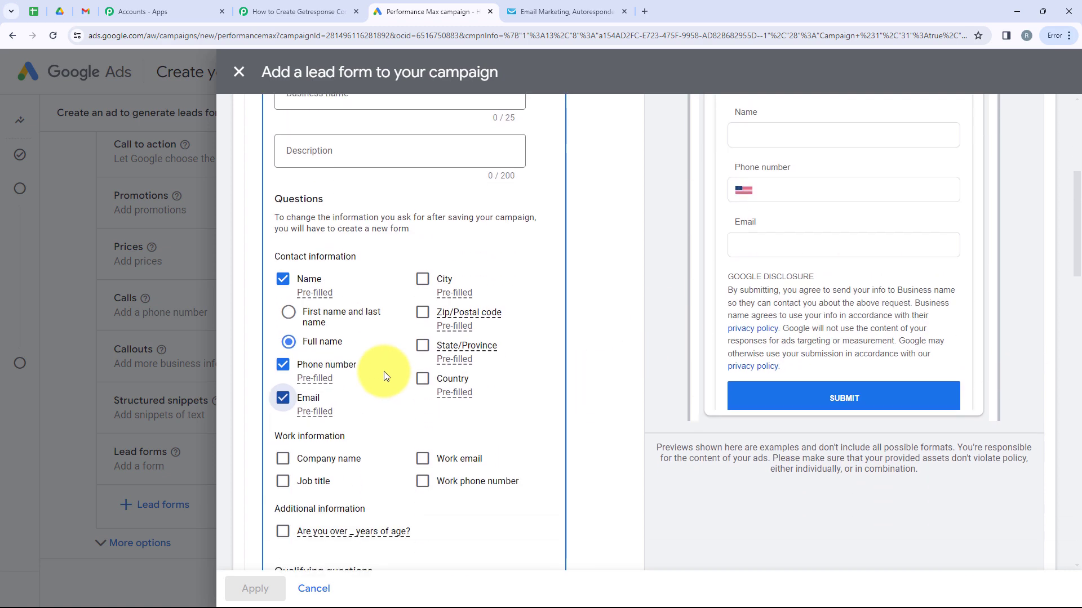
pyautogui.scroll(-14, 383, 370)
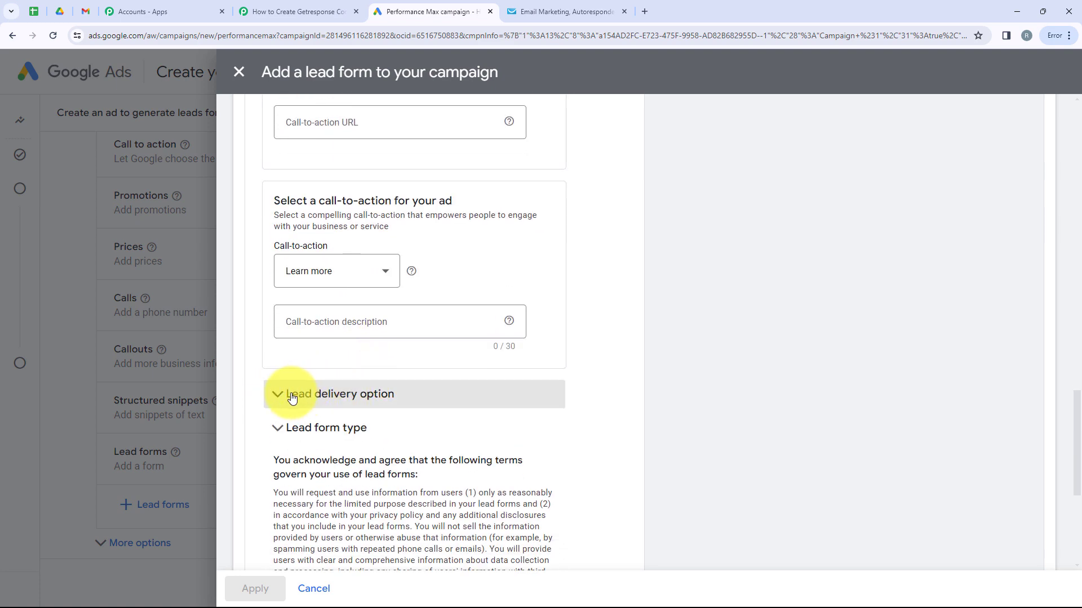
pyautogui.click(401, 398)
pyautogui.click(450, 399)
pyautogui.scroll(1, 394, 422)
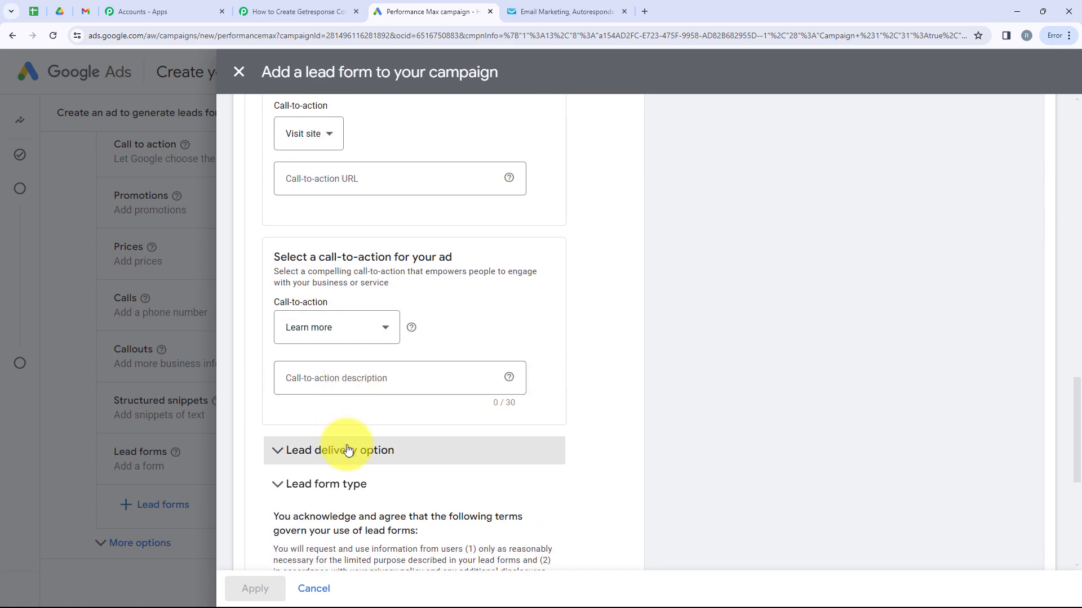
pyautogui.click(360, 448)
pyautogui.scroll(-3, 393, 423)
pyautogui.scroll(-2, 393, 418)
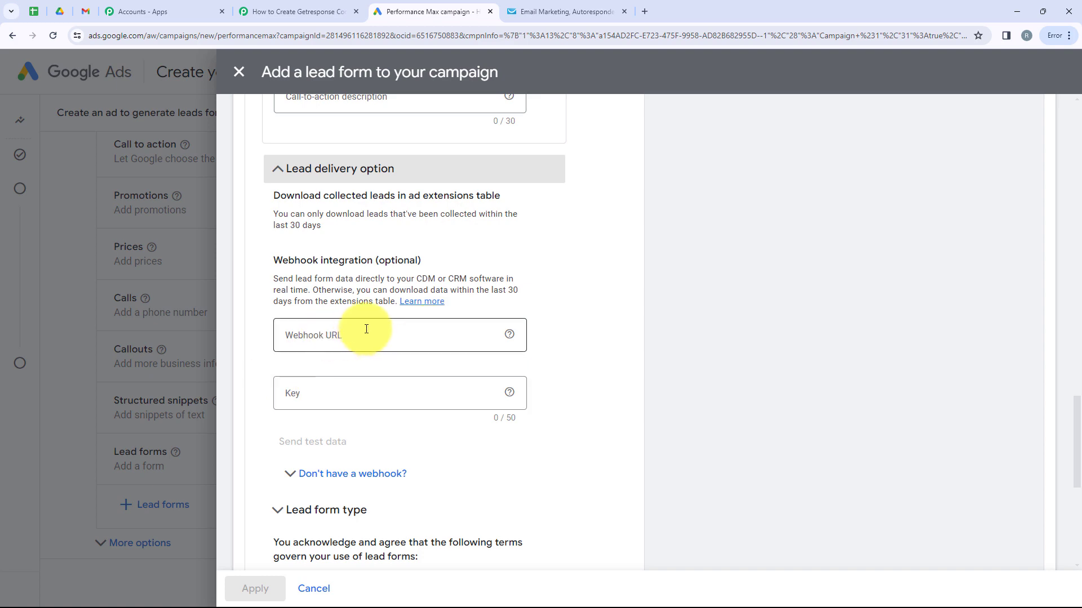
pyautogui.click(351, 339)
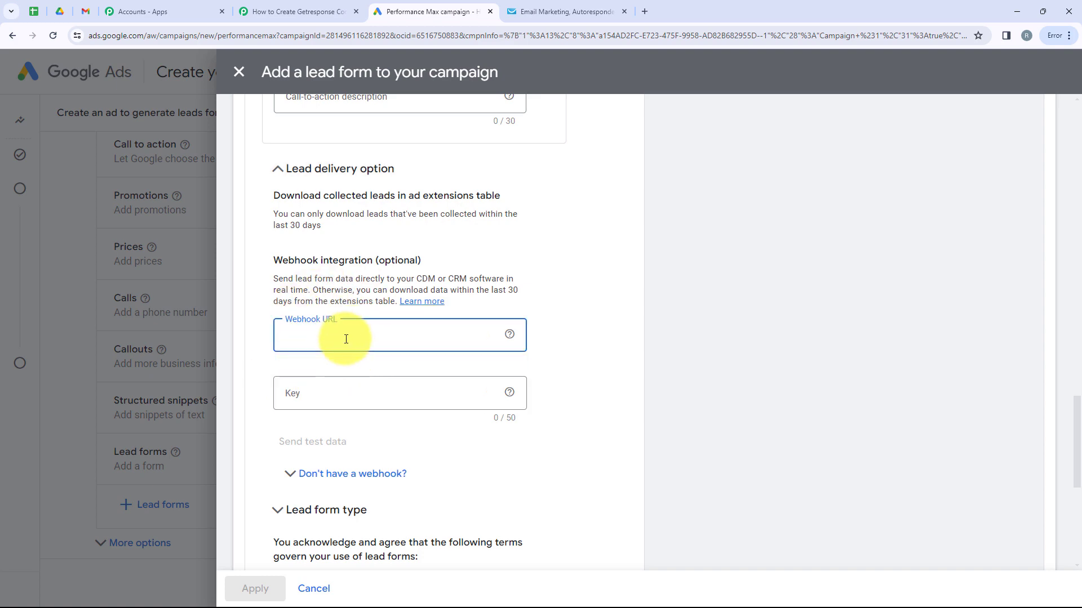
pyautogui.click(285, 12)
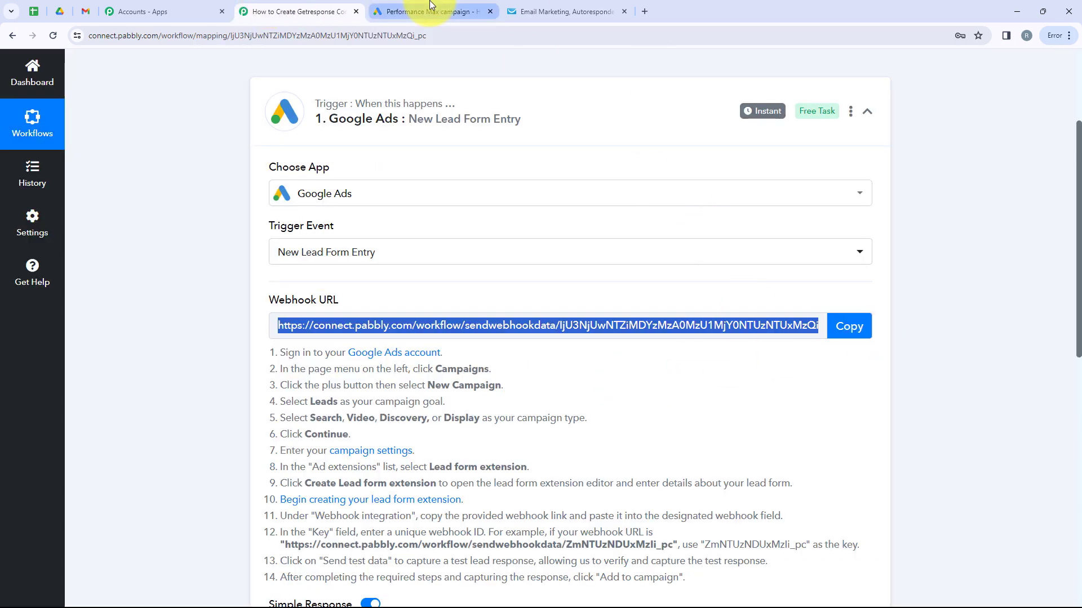
pyautogui.click(428, 11)
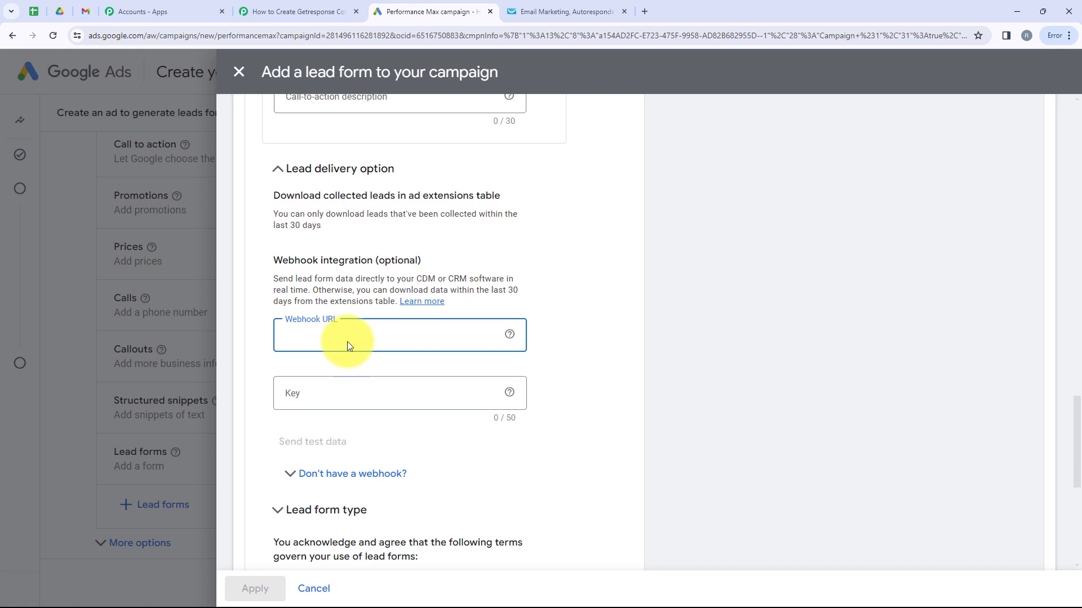
pyautogui.hotkey('ctrl', 'v')
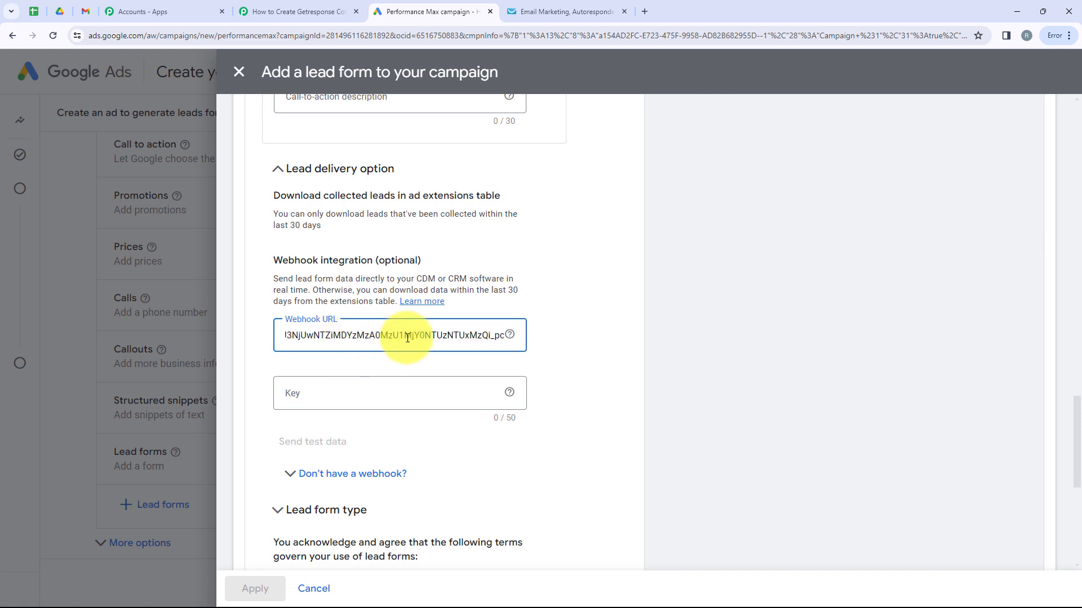
pyautogui.click(382, 390)
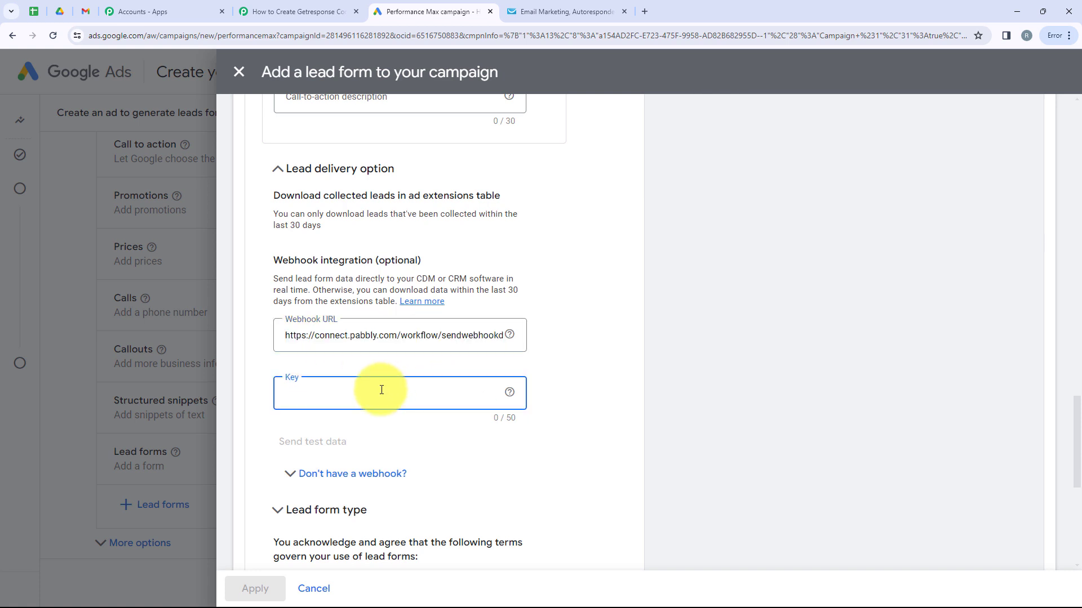
pyautogui.write('1234')
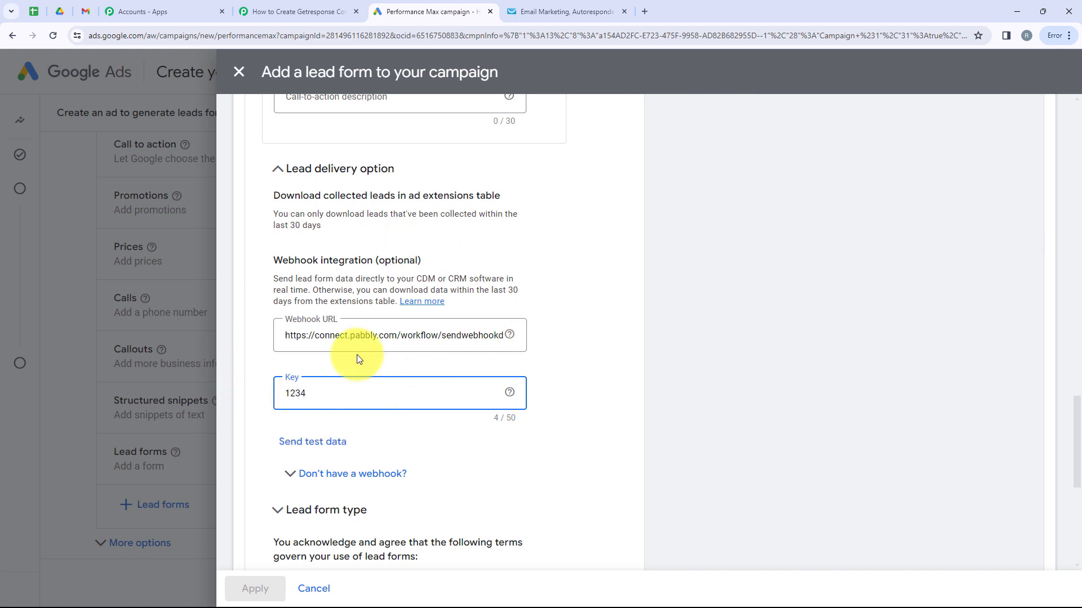
pyautogui.click(304, 443)
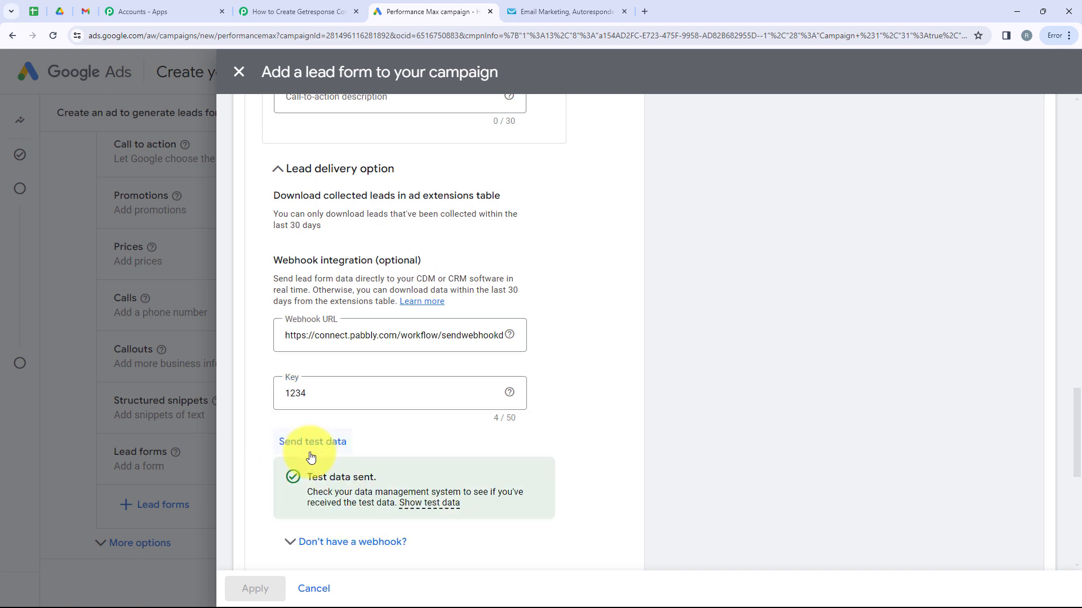
pyautogui.scroll(-1, 370, 461)
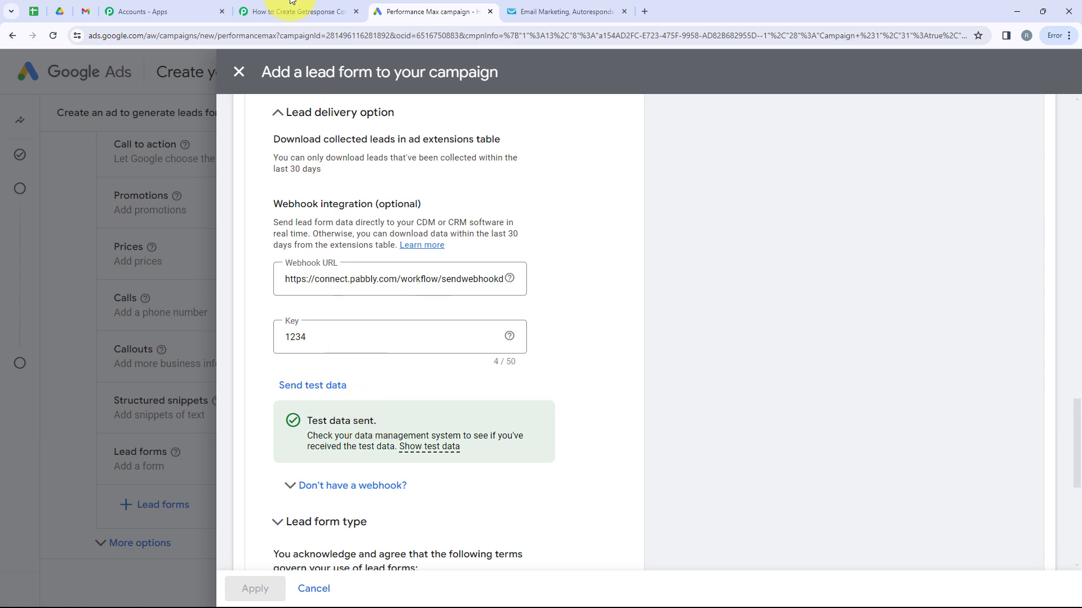
pyautogui.click(295, 11)
pyautogui.scroll(-10, 526, 296)
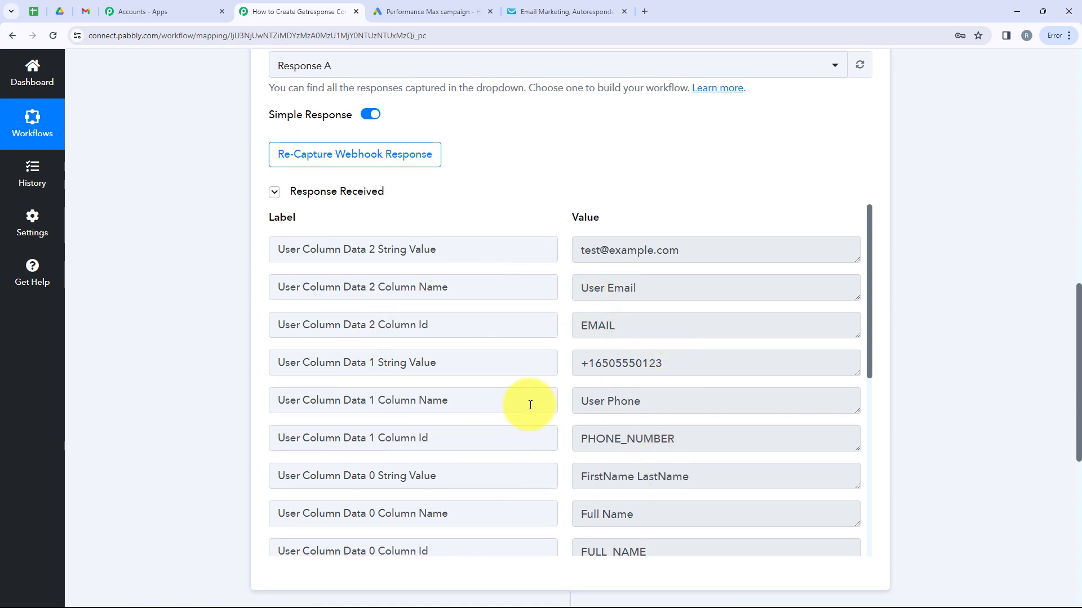
pyautogui.scroll(-1, 530, 418)
pyautogui.scroll(1, 572, 451)
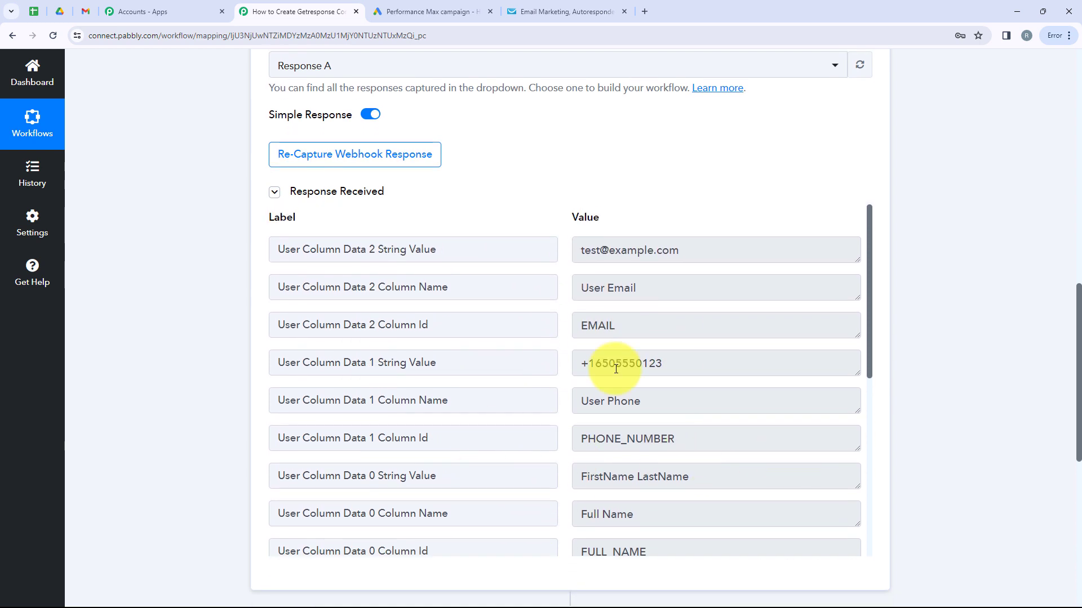
pyautogui.scroll(-3, 485, 331)
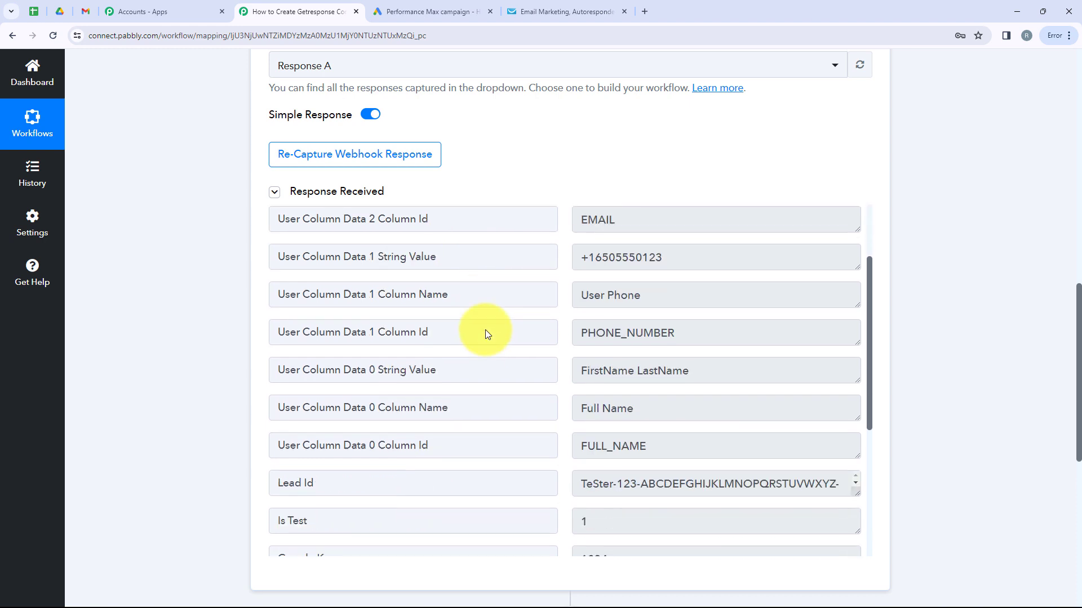
pyautogui.scroll(2, 487, 330)
pyautogui.scroll(1, 487, 331)
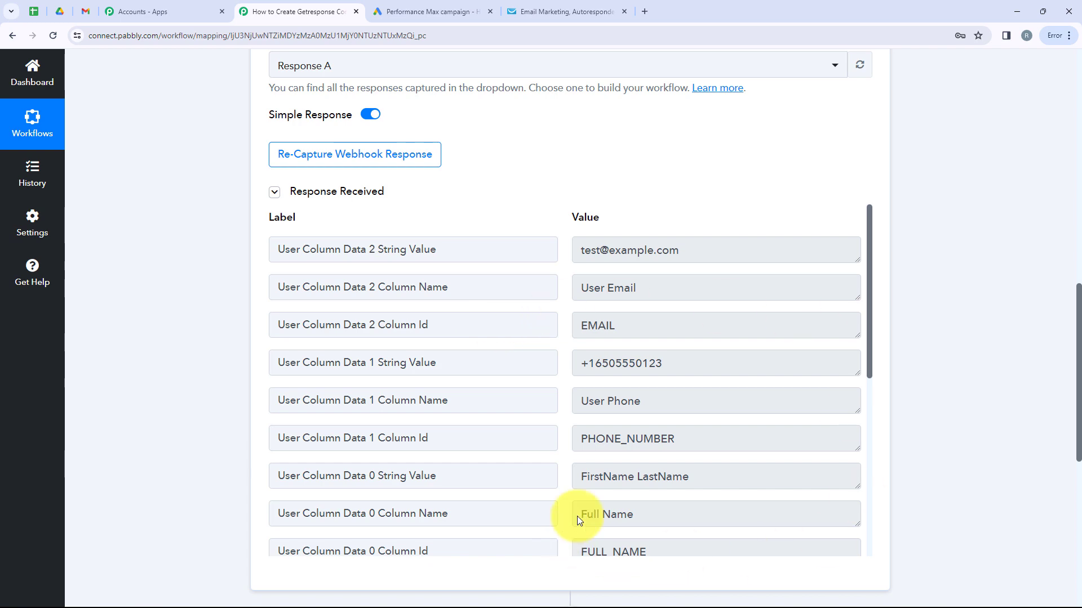
pyautogui.scroll(15, 758, 544)
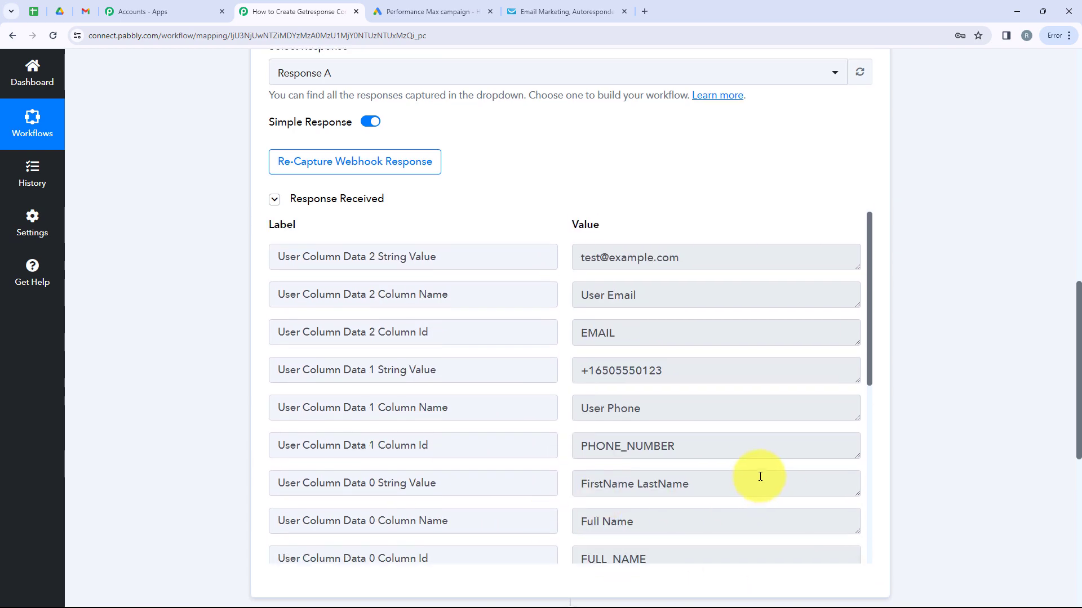
pyautogui.click(608, 229)
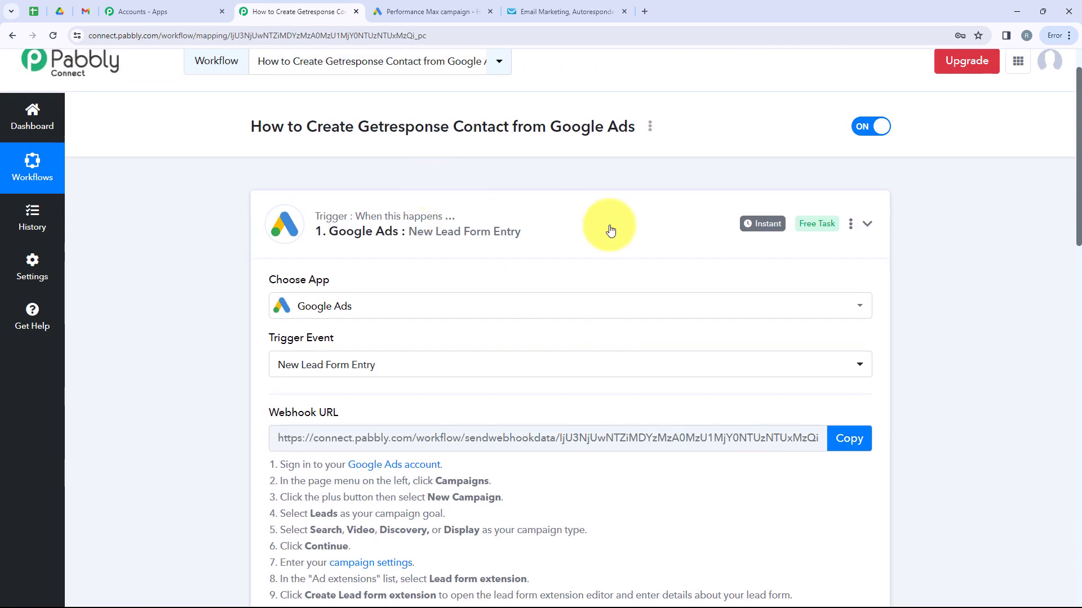
# - Make step 2 a GetResponse Create Contact action and begin connecting the GetResponse account
pyautogui.click(491, 362)
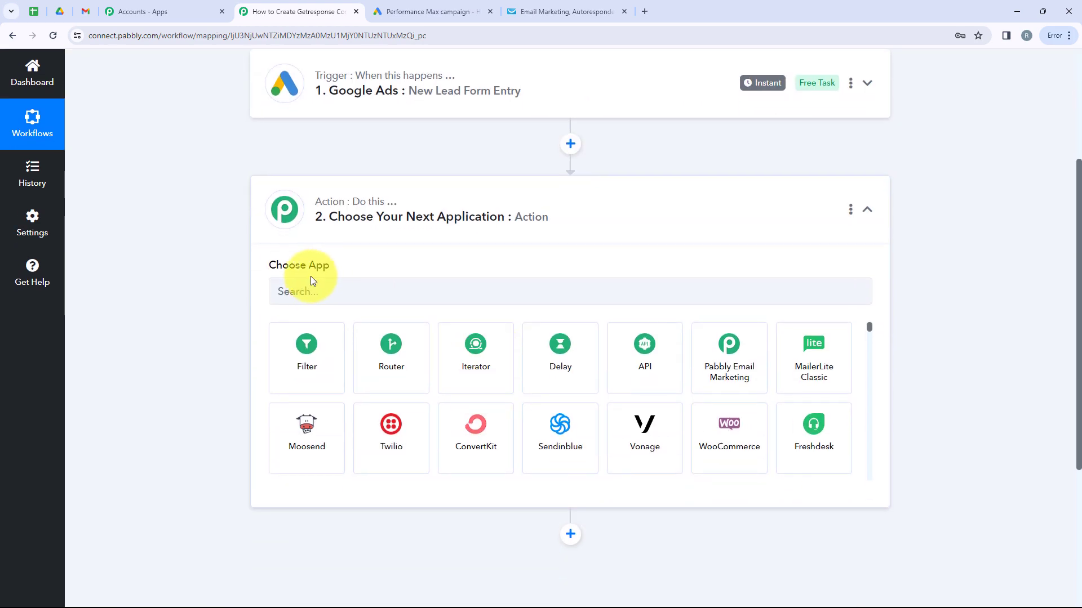
pyautogui.click(312, 295)
pyautogui.write('Ge')
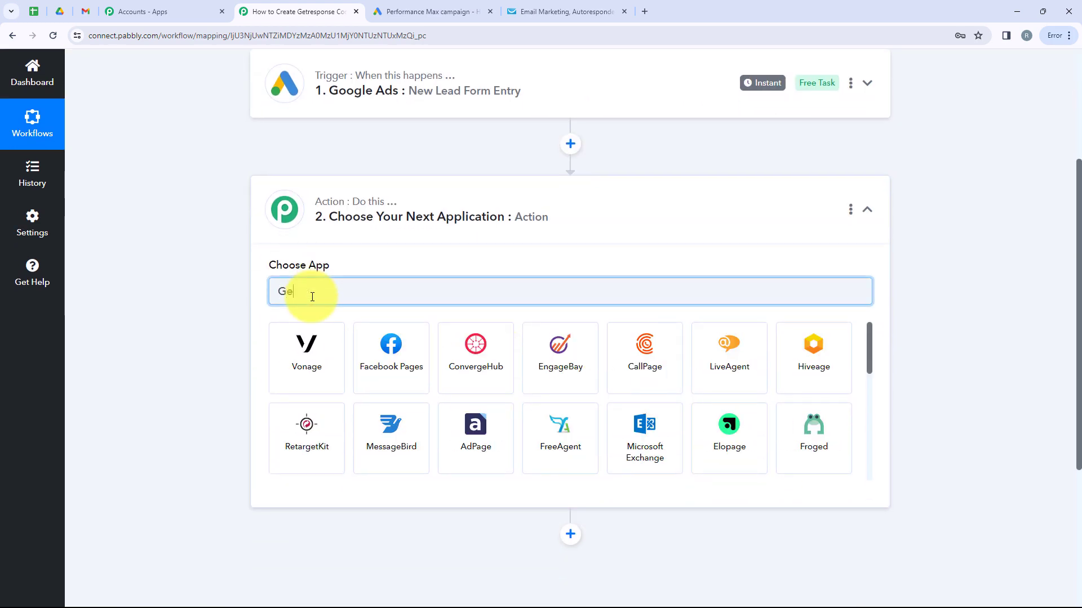
pyautogui.write('tr')
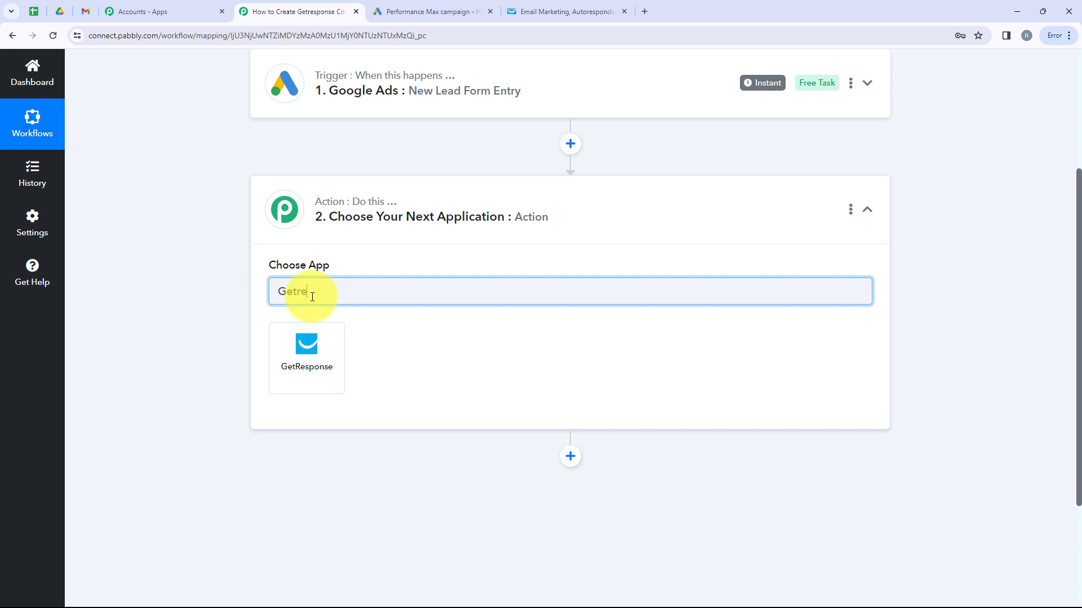
pyautogui.write('e')
pyautogui.click(311, 331)
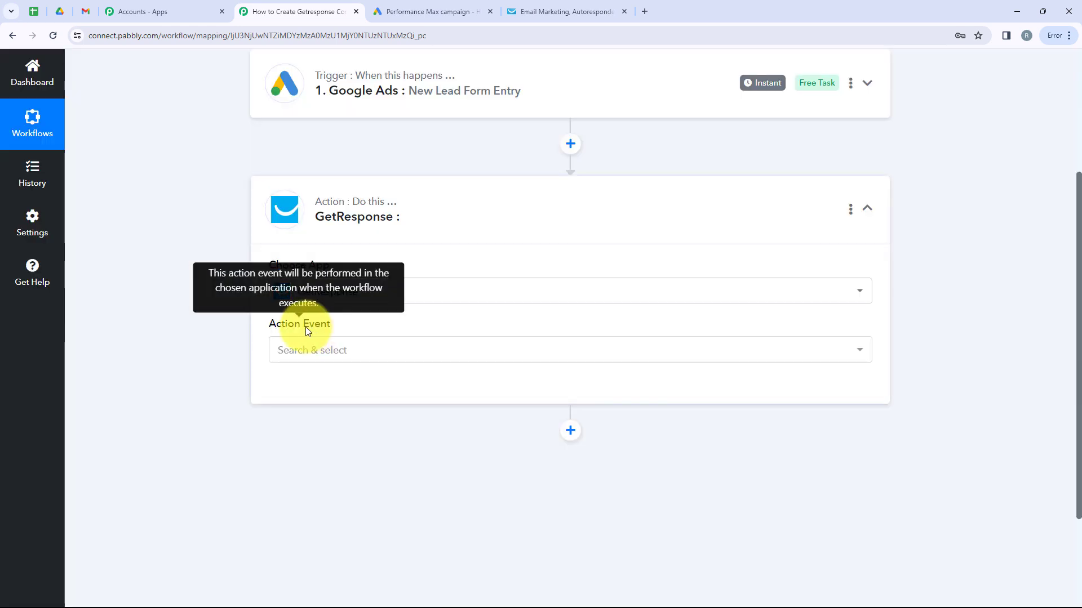
pyautogui.moveTo(261, 326); pyautogui.dragTo(357, 331)
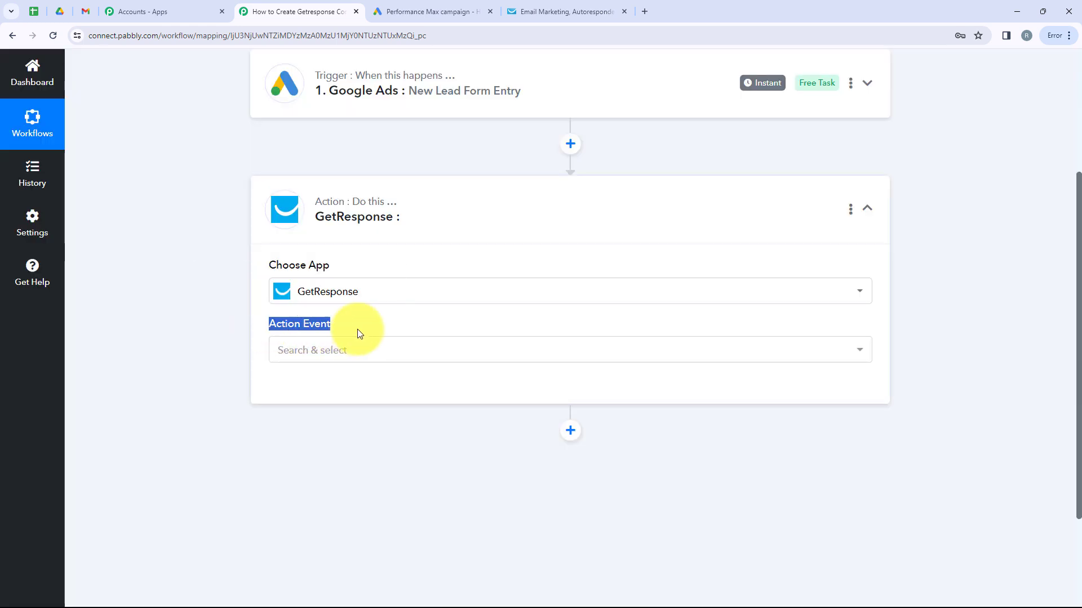
pyautogui.click(362, 349)
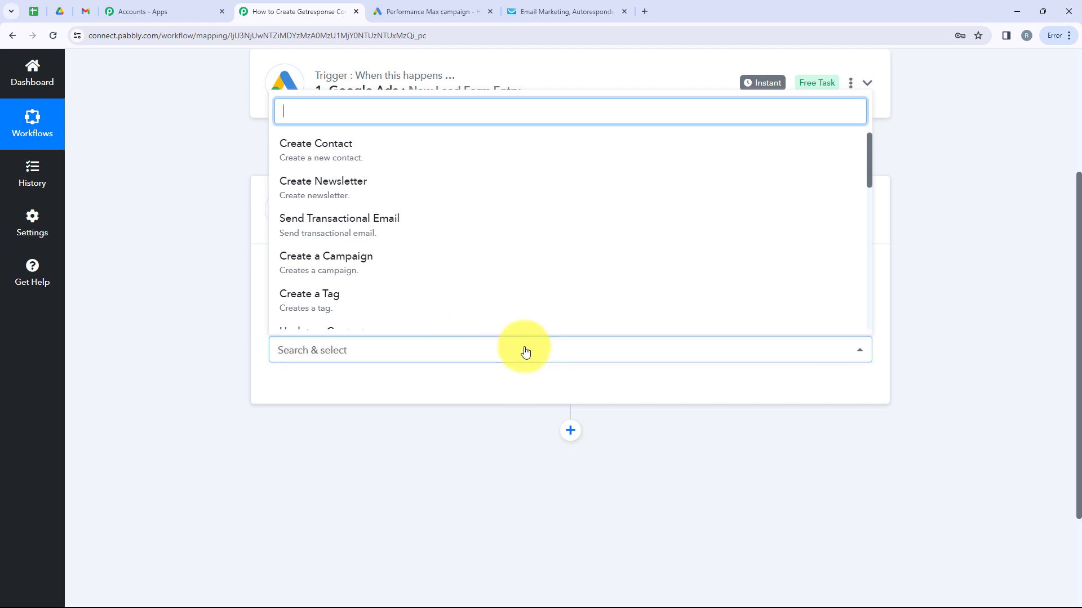
pyautogui.click(335, 159)
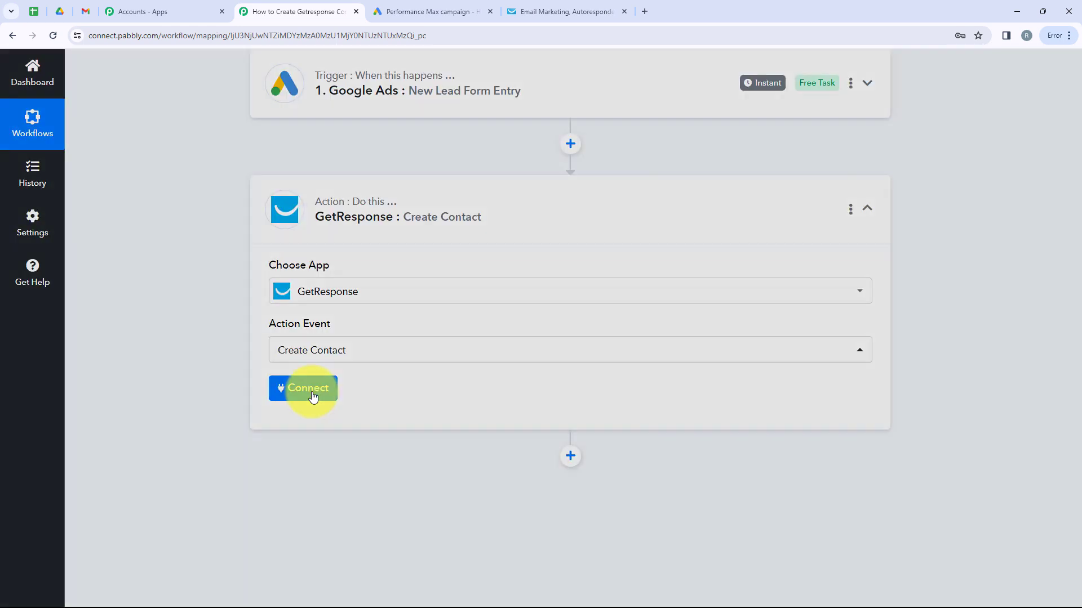
pyautogui.click(313, 397)
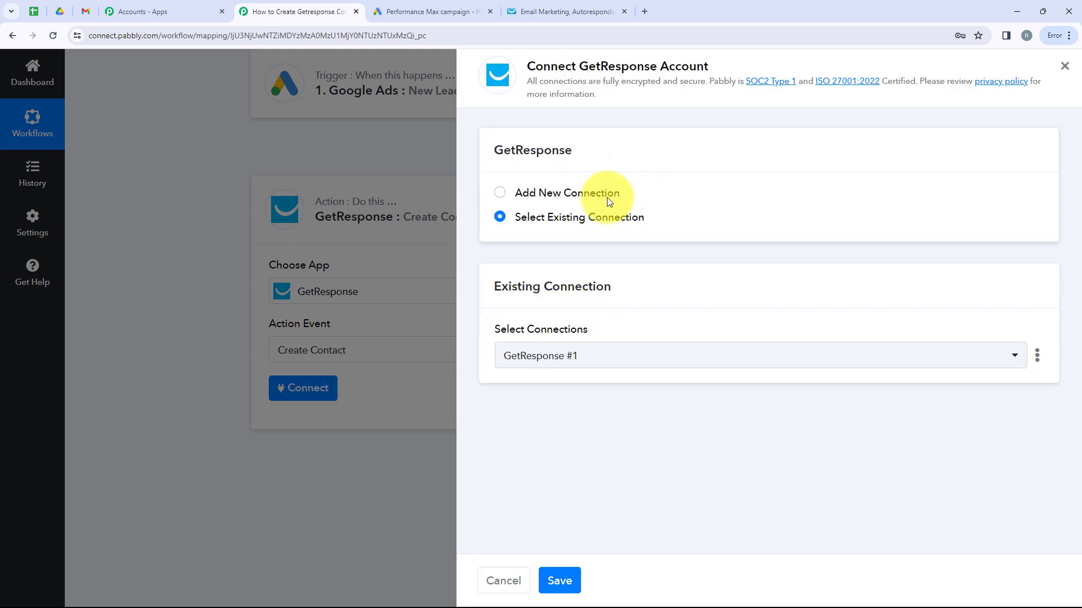
# - Choose Add New Connection and open GetResponse's API key page in a new tab
pyautogui.moveTo(622, 193); pyautogui.dragTo(522, 187)
pyautogui.moveTo(660, 214); pyautogui.dragTo(527, 220)
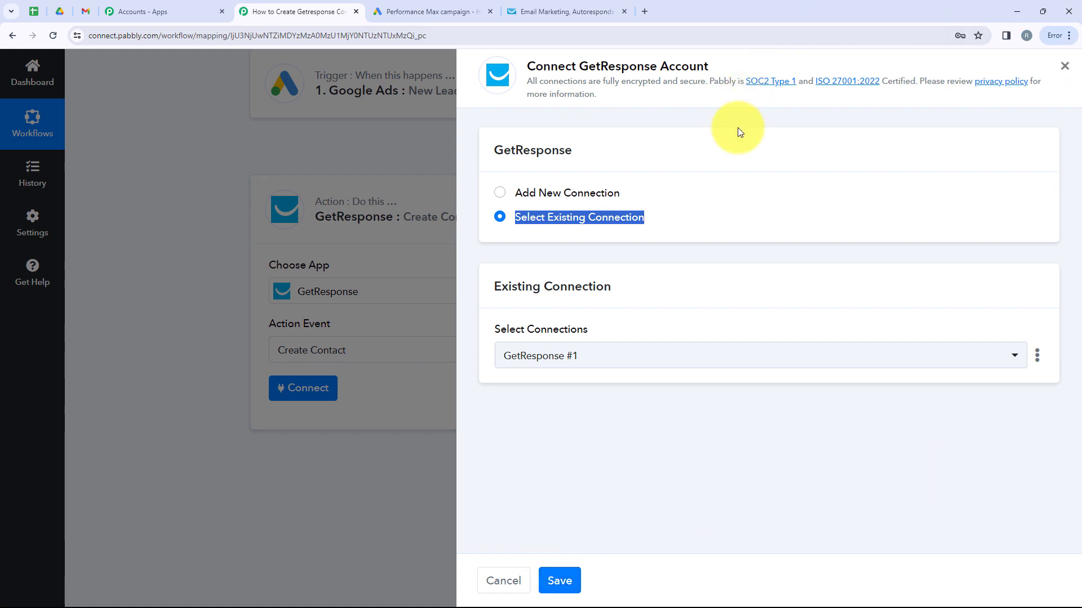
pyautogui.click(577, 194)
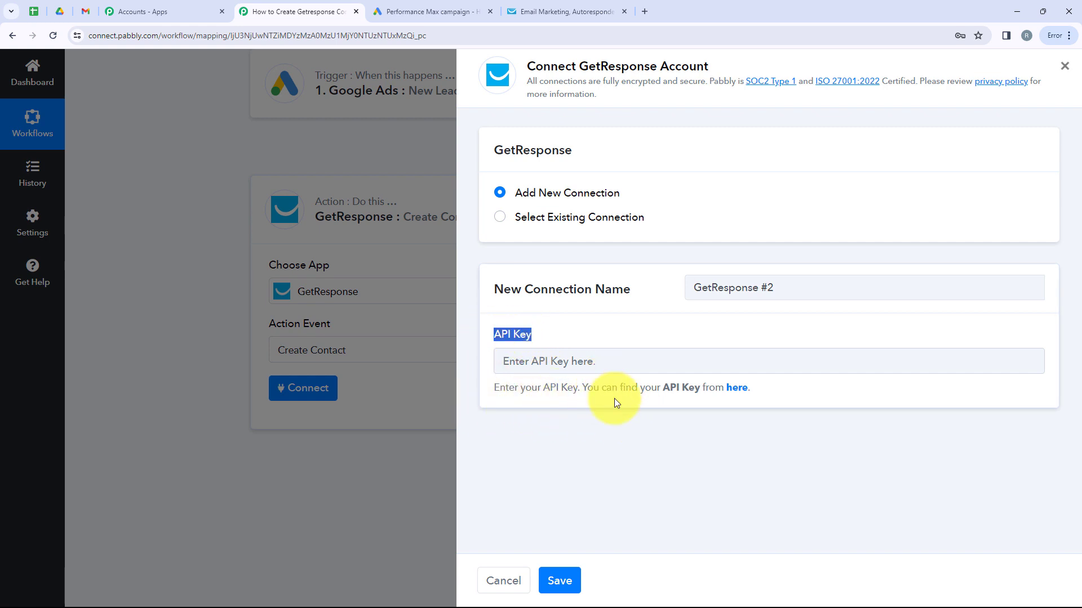
pyautogui.click(739, 387)
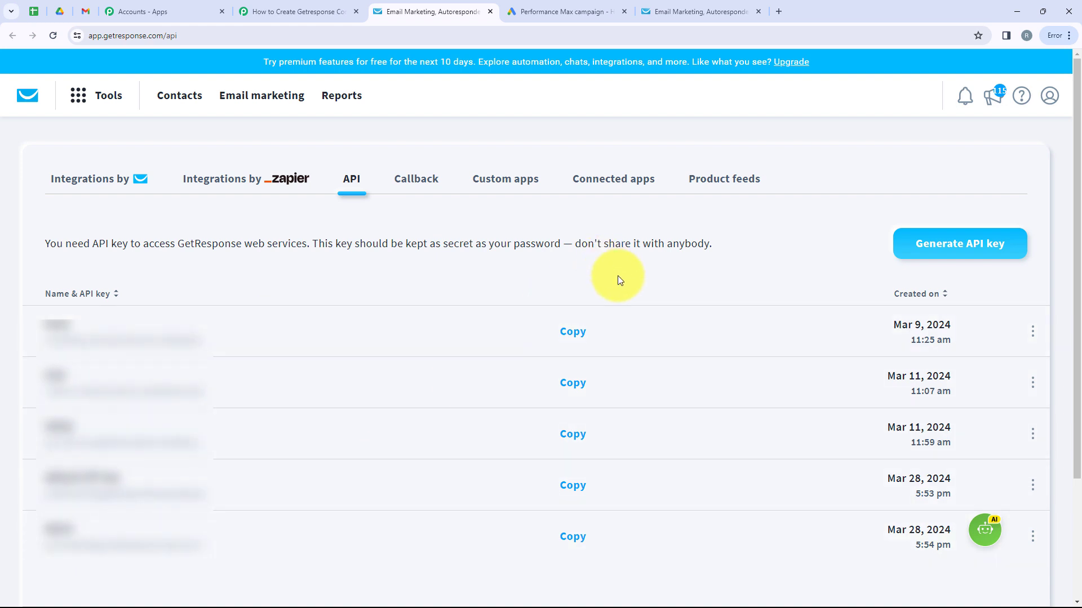
# - Generate a GetResponse API key named Demo Key and copy it
pyautogui.click(924, 252)
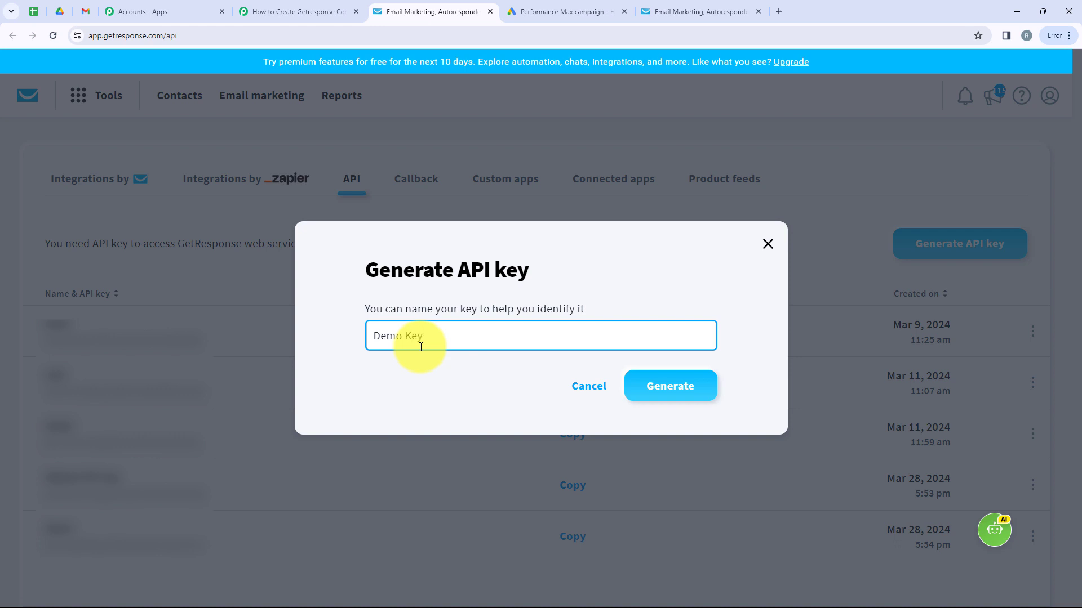
pyautogui.write('Demo Key')
pyautogui.click(665, 389)
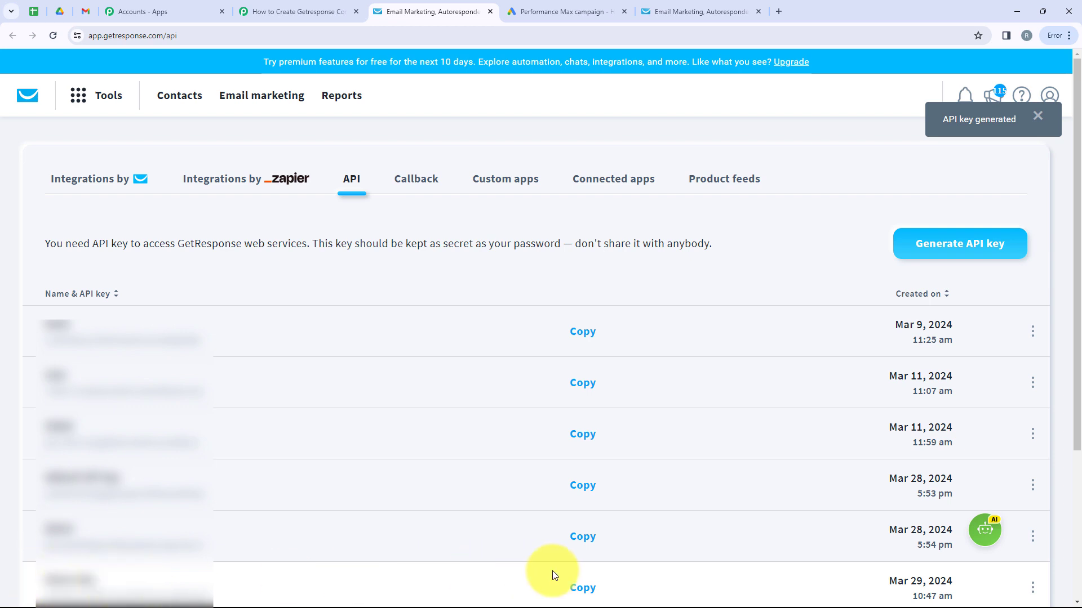
pyautogui.click(584, 587)
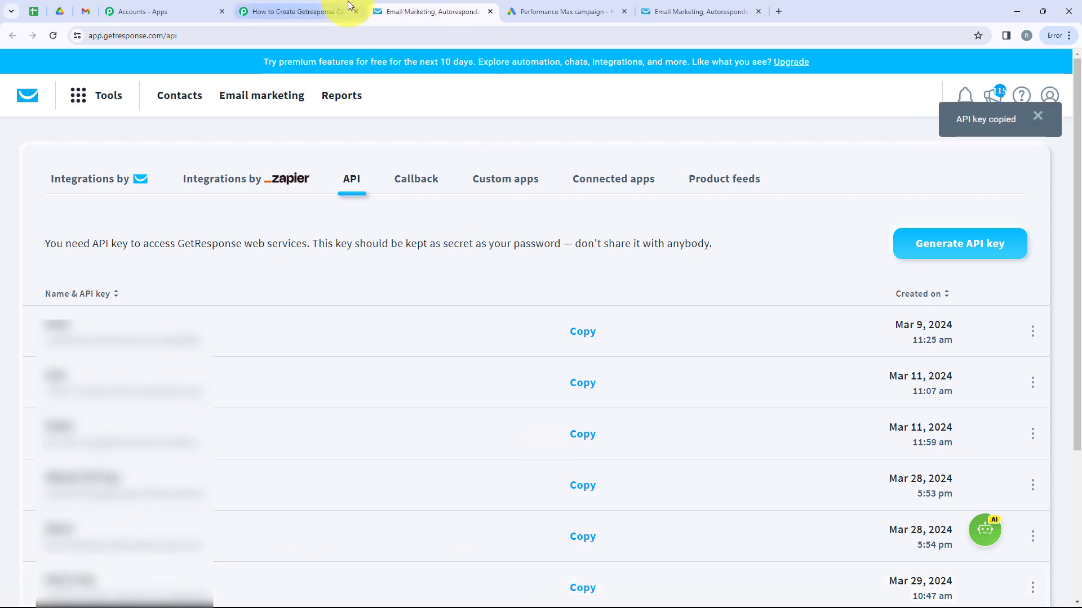
# - Paste the Demo Key into the Pabbly connection's API Key field
pyautogui.click(271, 11)
pyautogui.click(605, 367)
pyautogui.hotkey('ctrl', 'v')
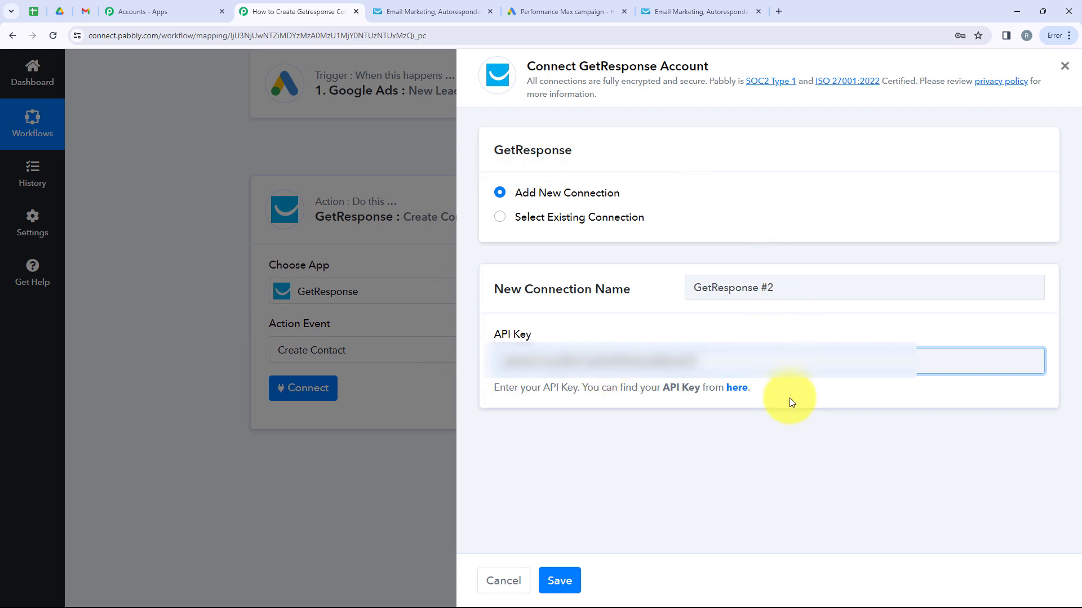
# - Save the GetResponse connection and select the Product A campaign
pyautogui.click(561, 581)
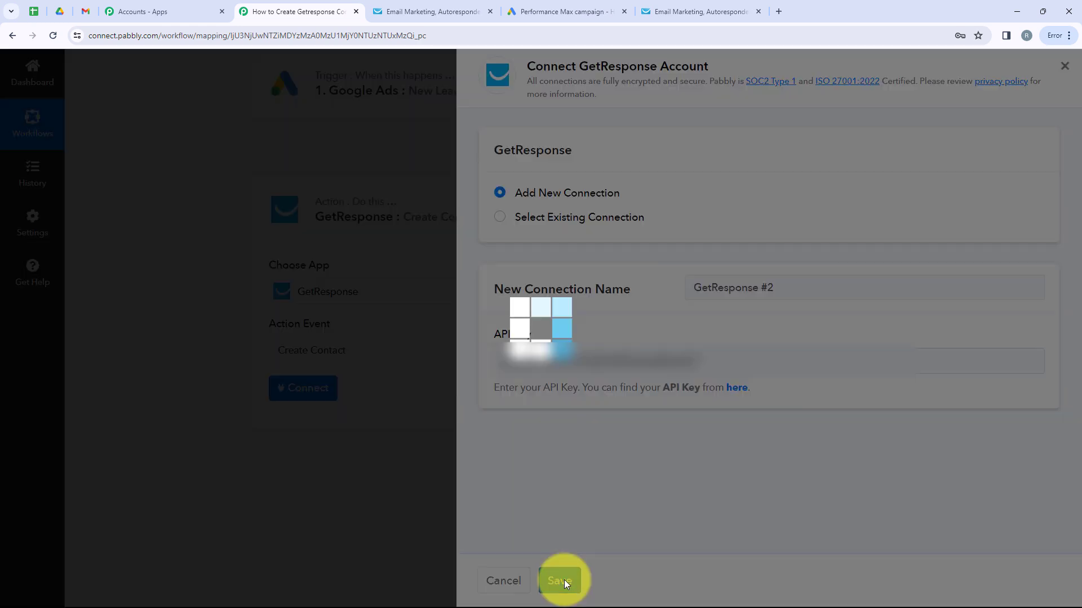
pyautogui.scroll(-2, 472, 401)
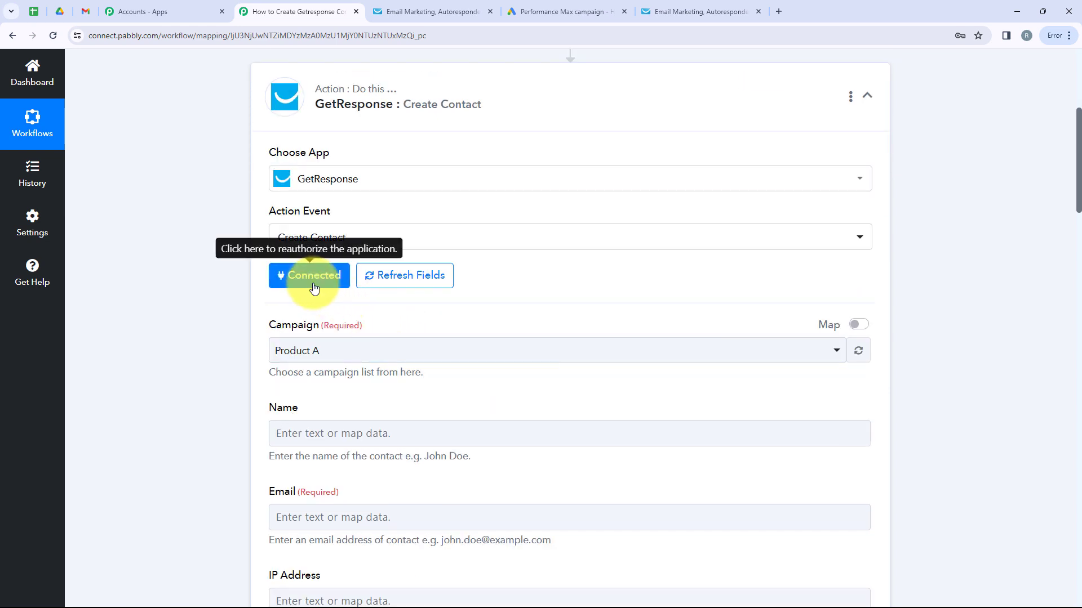
pyautogui.scroll(-1, 313, 285)
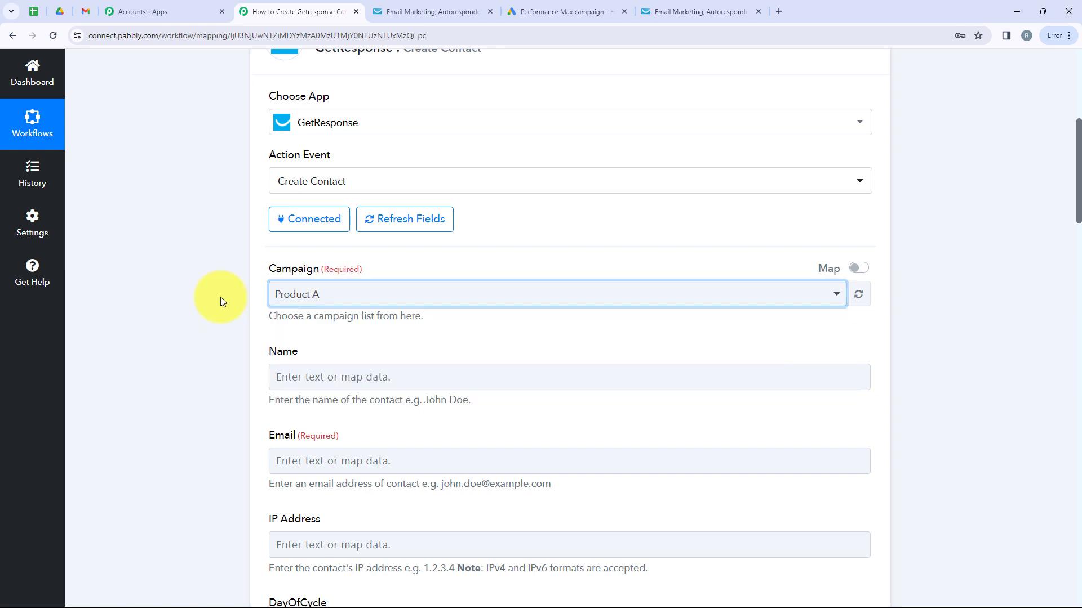
pyautogui.click(349, 300)
pyautogui.click(302, 360)
pyautogui.scroll(-2, 302, 359)
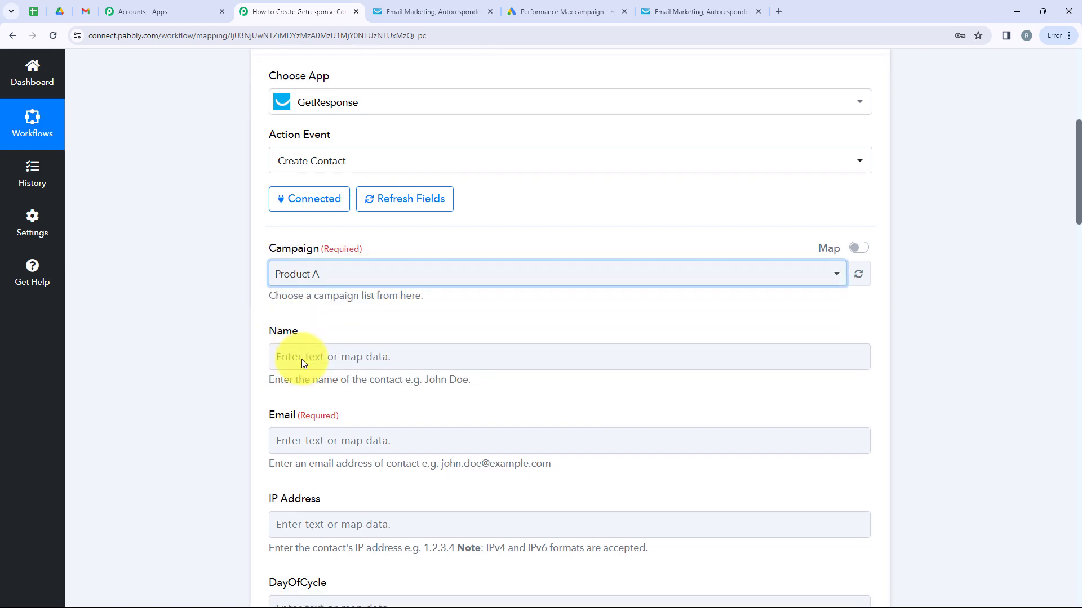
# - Map the Google Ads lead's FULL_NAME value into the Name field
pyautogui.doubleClick(272, 239)
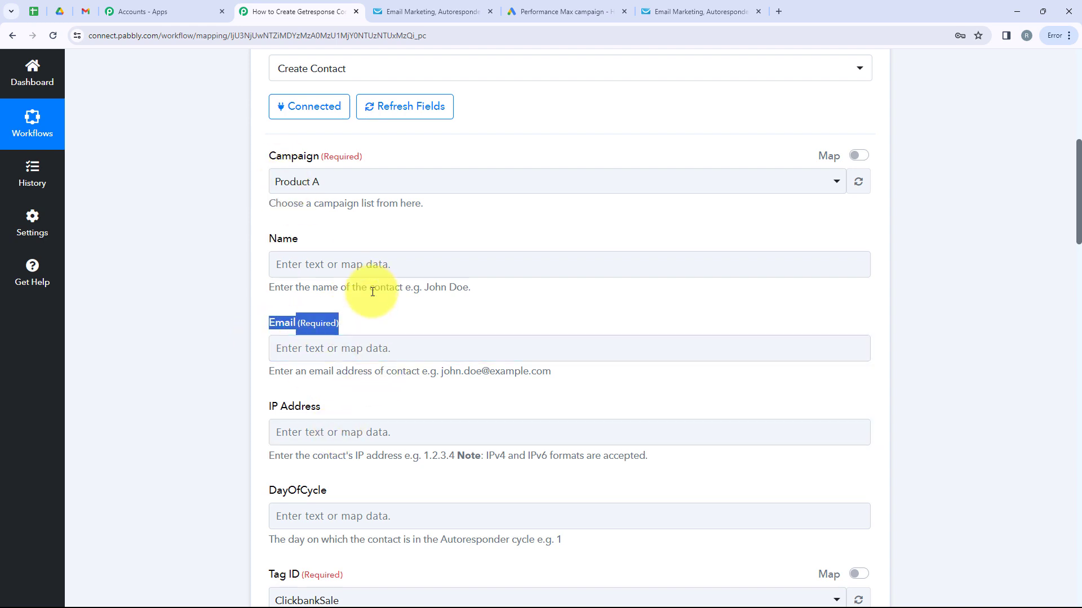
pyautogui.click(323, 264)
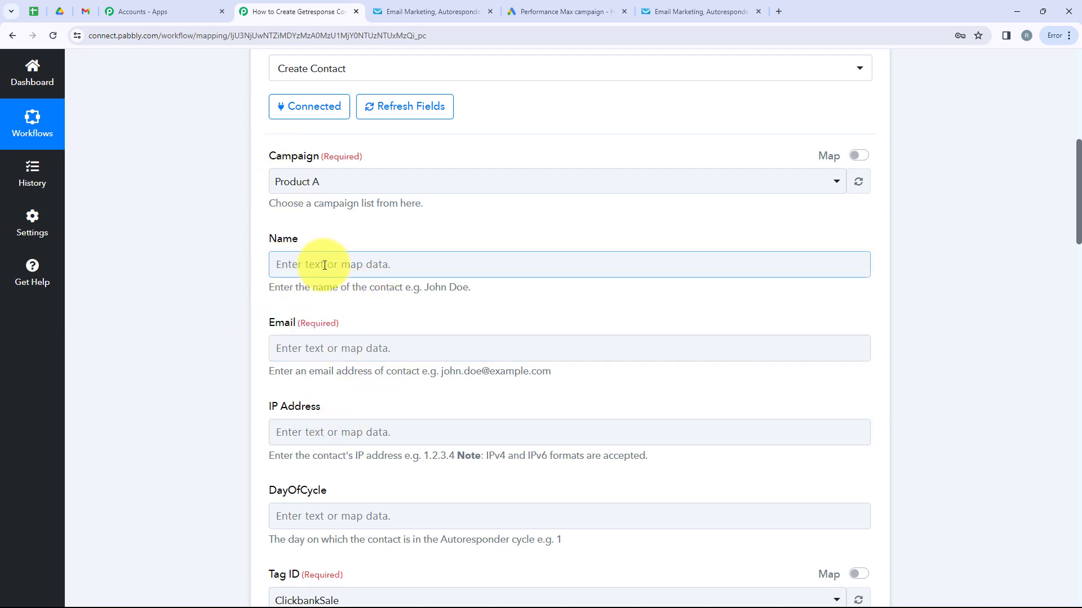
pyautogui.click(324, 265)
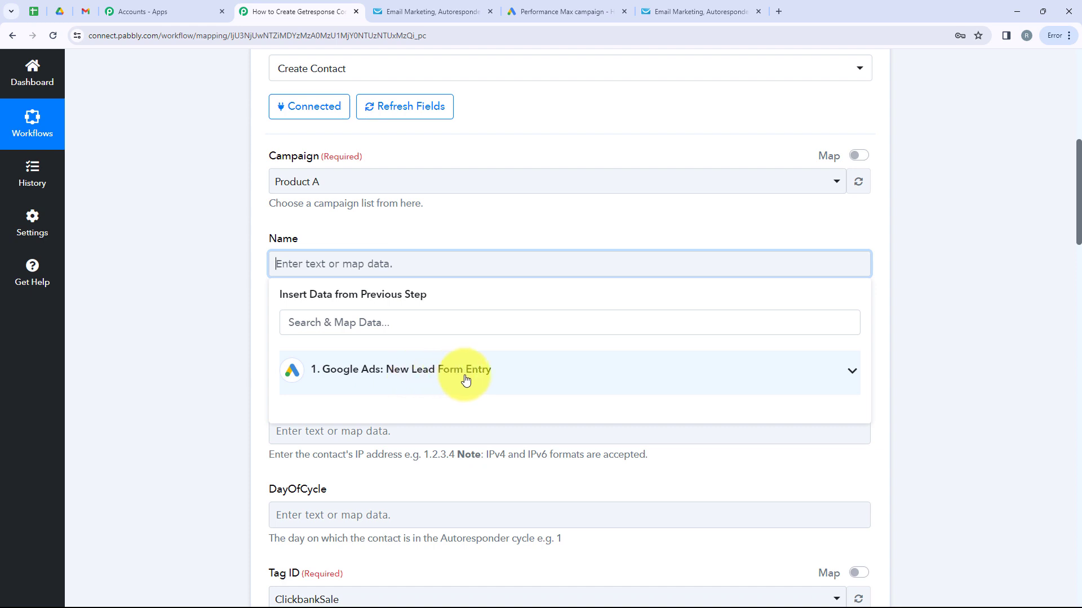
pyautogui.click(852, 371)
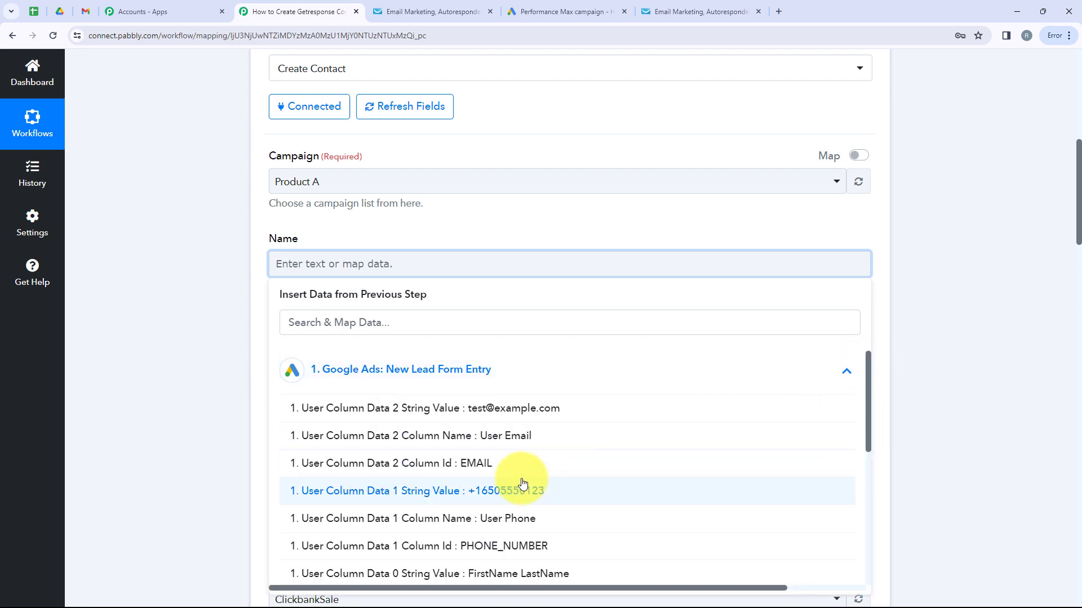
pyautogui.scroll(-3, 522, 483)
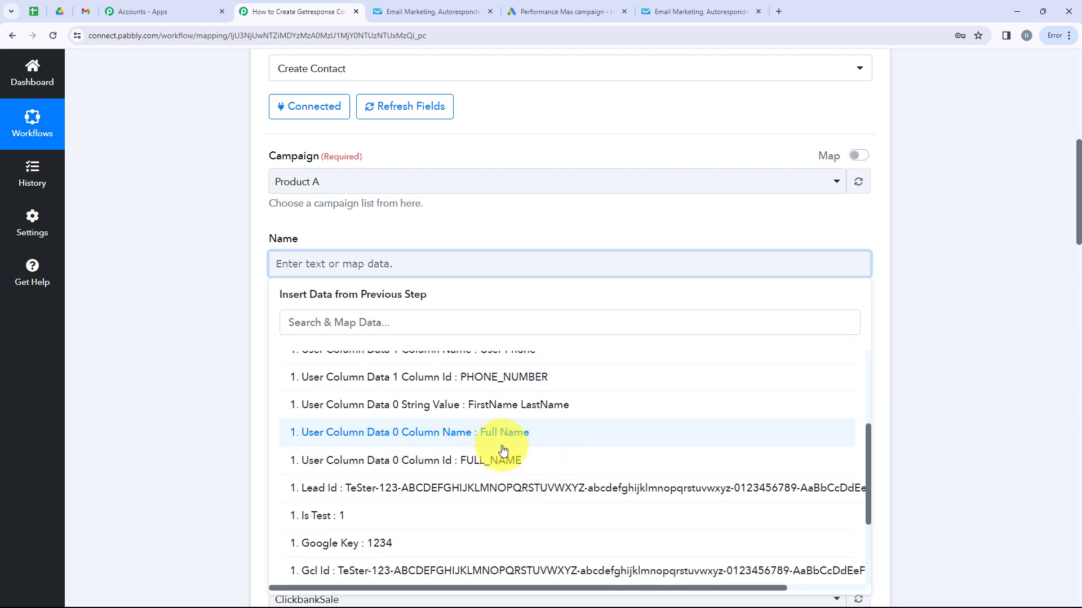
pyautogui.click(490, 458)
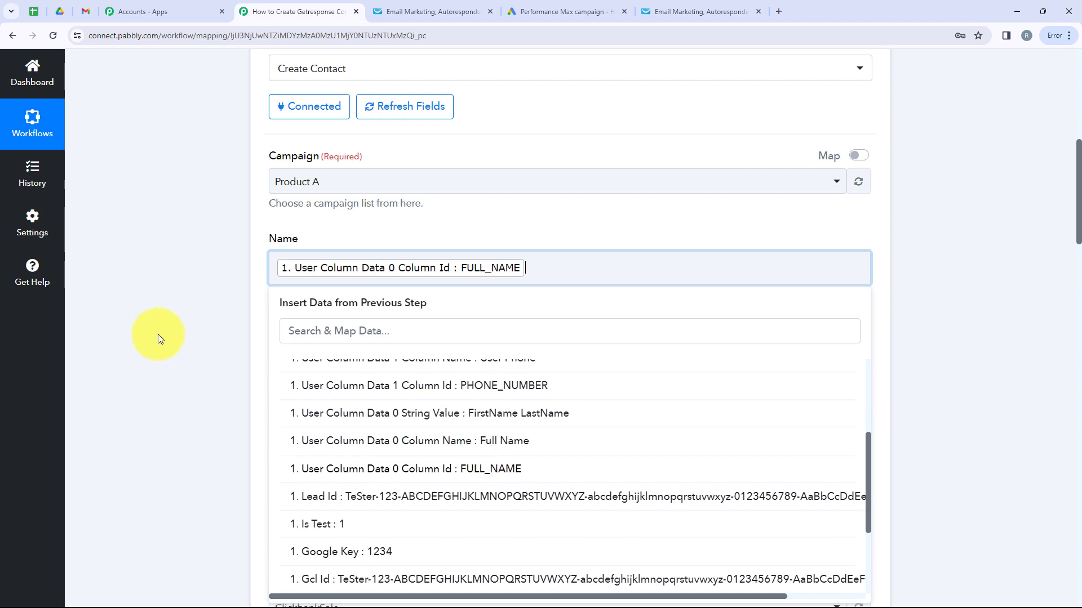
pyautogui.click(158, 334)
# - Map the lead's User Column Data 2 String Value (email) into the Email field
pyautogui.scroll(-1, 418, 196)
pyautogui.click(374, 298)
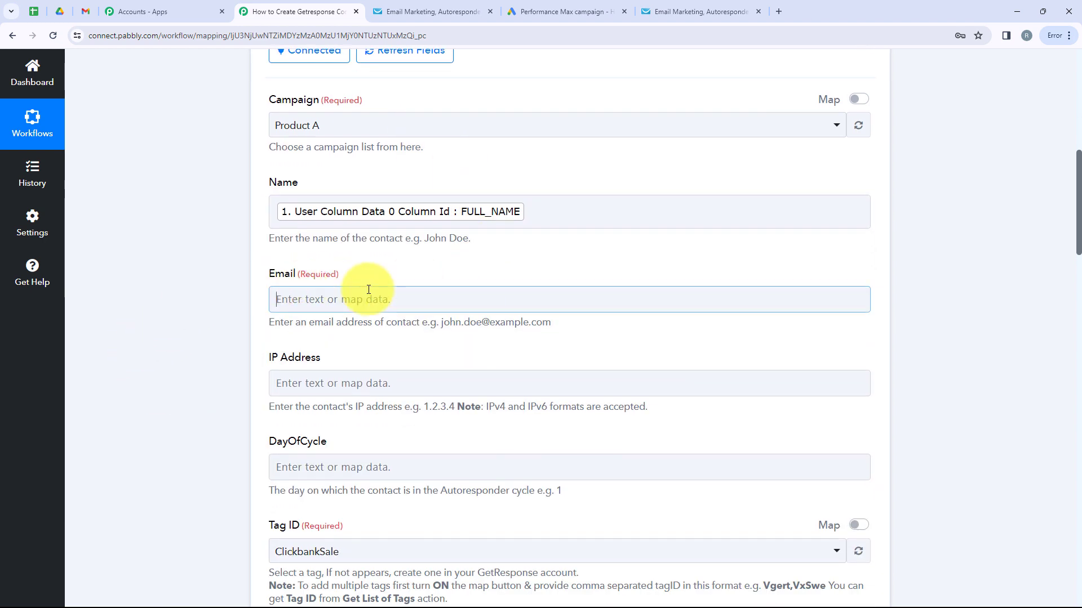
pyautogui.click(419, 407)
pyautogui.click(483, 374)
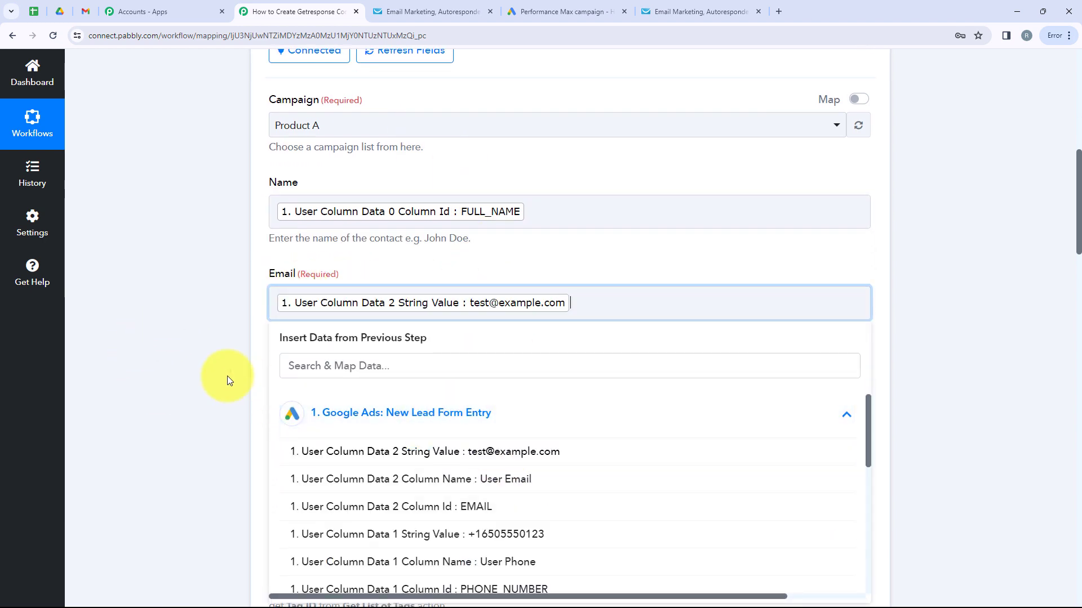
pyautogui.click(229, 377)
pyautogui.scroll(-4, 426, 363)
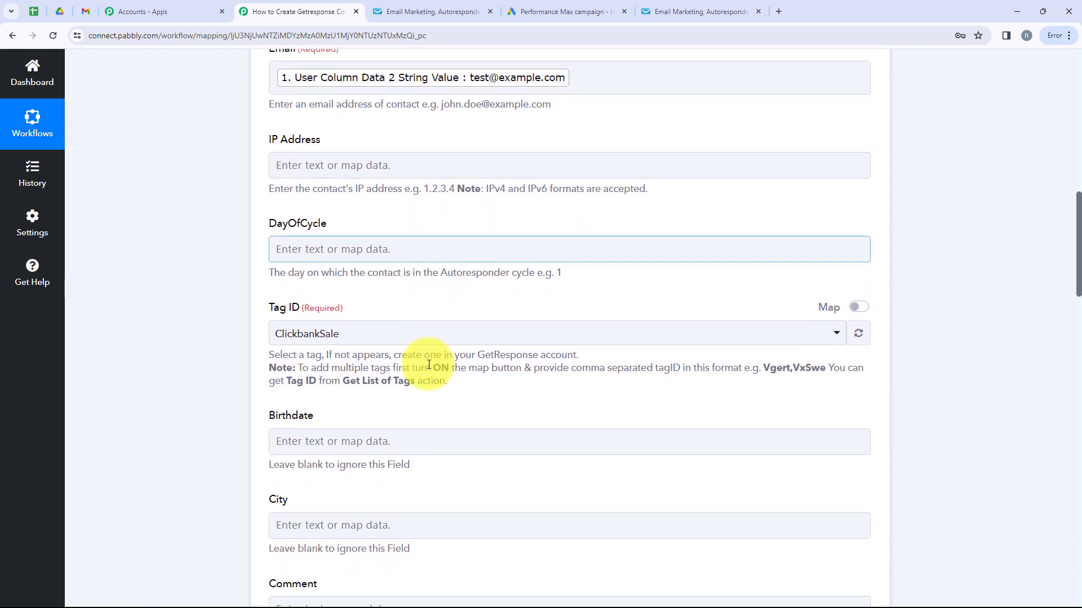
# - Set the GetResponse Tag ID to GoogleAds for new contacts
pyautogui.click(358, 337)
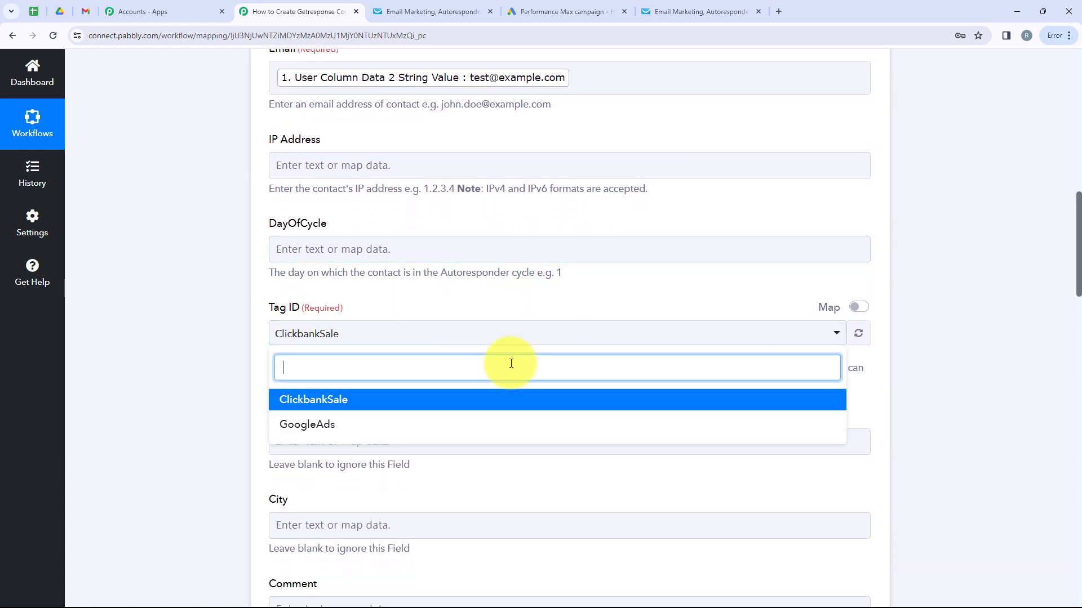
pyautogui.click(314, 428)
pyautogui.scroll(2, 377, 414)
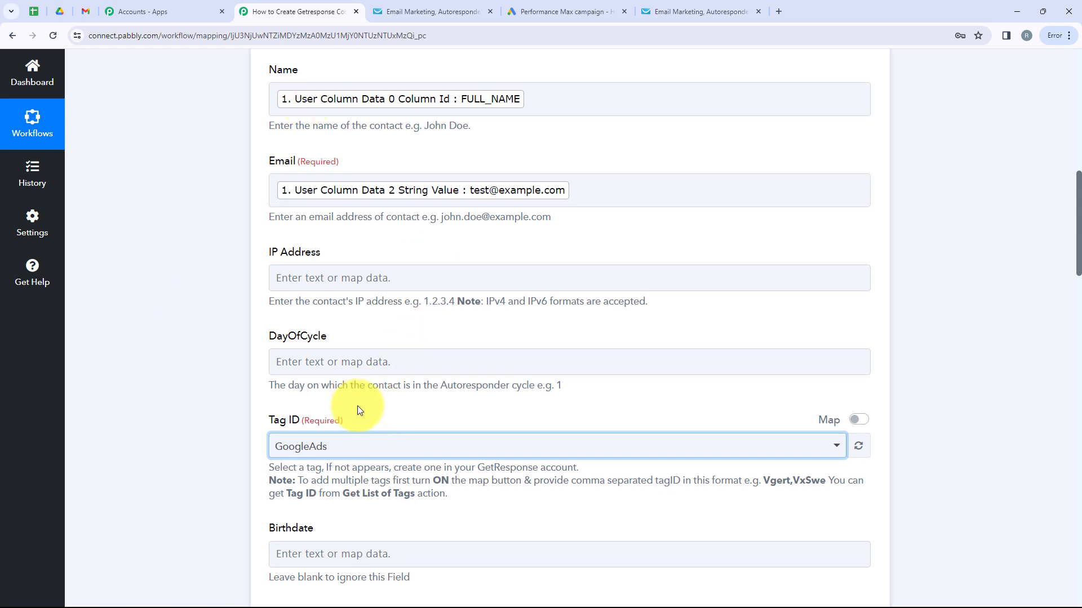
# - Map Mobile Phone to the Google Ads lead's User Column Data 1 String Value
pyautogui.scroll(-1, 360, 410)
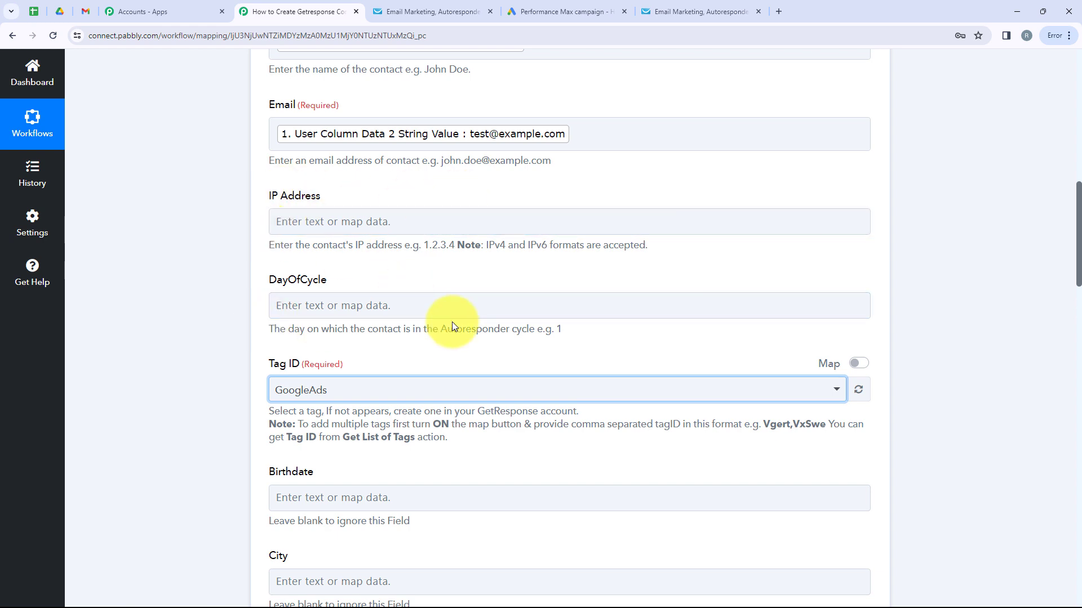
pyautogui.scroll(-2, 453, 324)
pyautogui.scroll(-4, 454, 326)
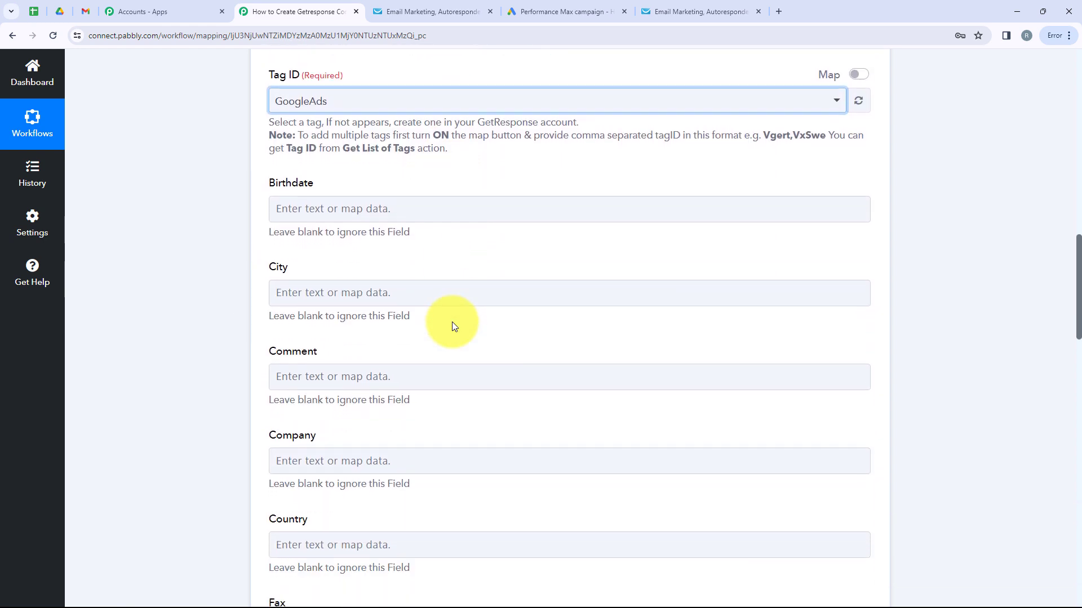
pyautogui.scroll(-6, 321, 307)
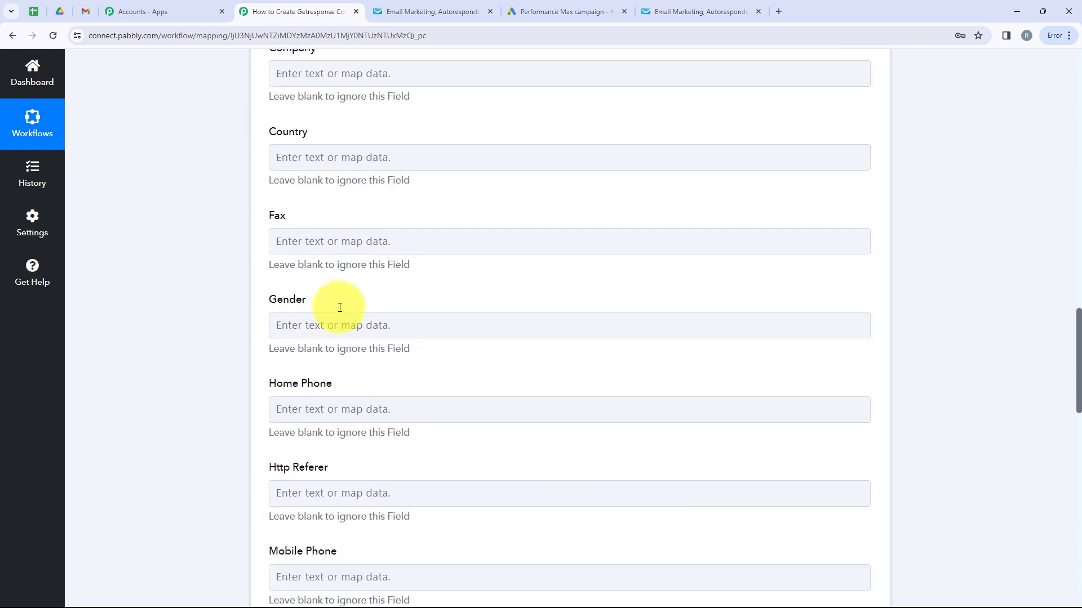
pyautogui.scroll(-5, 340, 307)
pyautogui.click(340, 307)
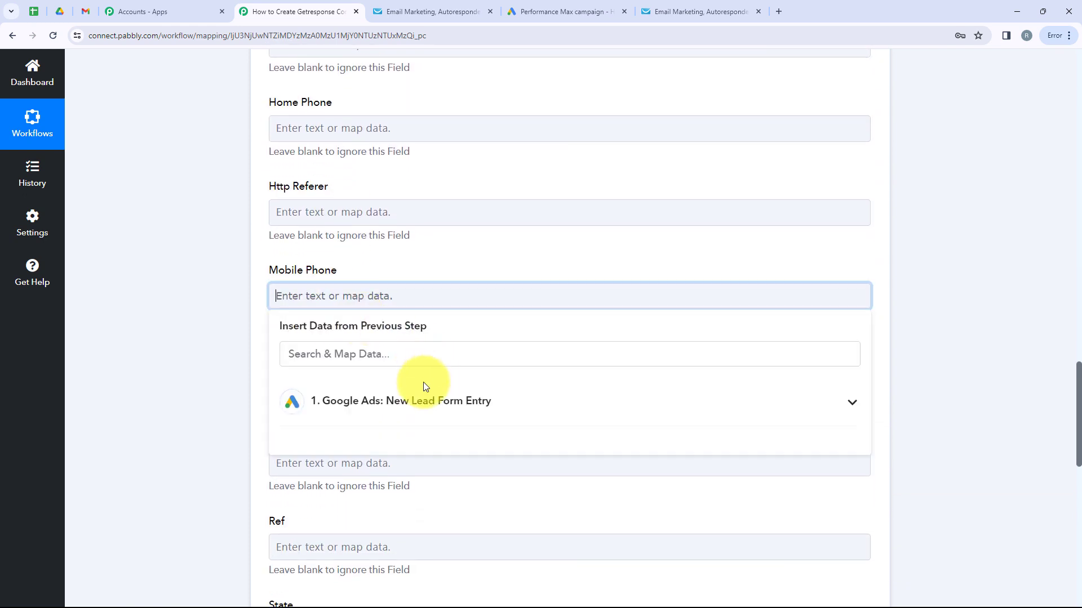
pyautogui.click(491, 400)
pyautogui.click(480, 522)
pyautogui.click(215, 297)
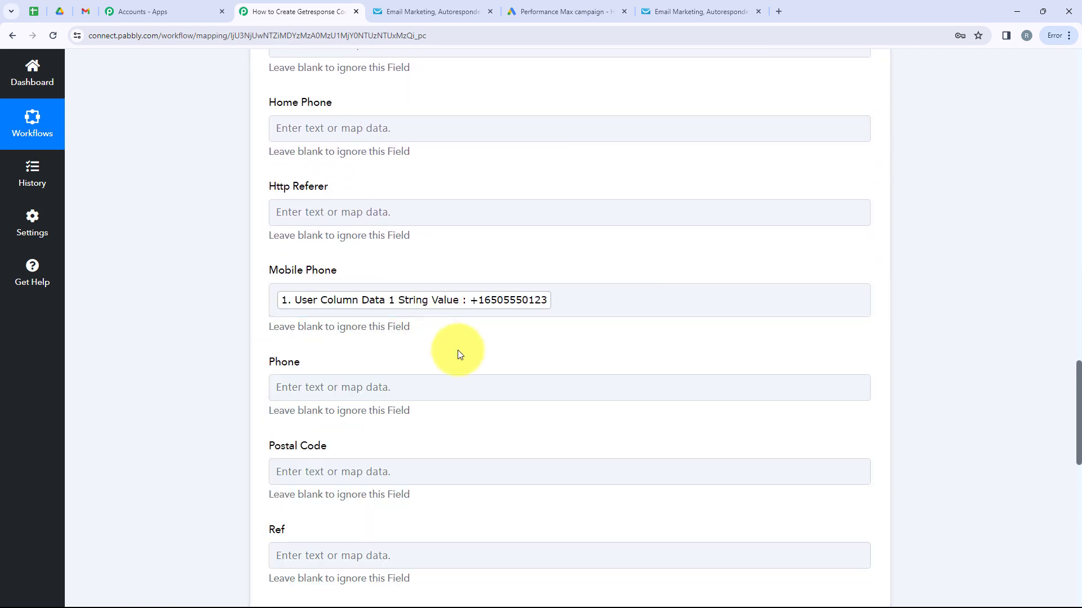
pyautogui.scroll(11, 502, 296)
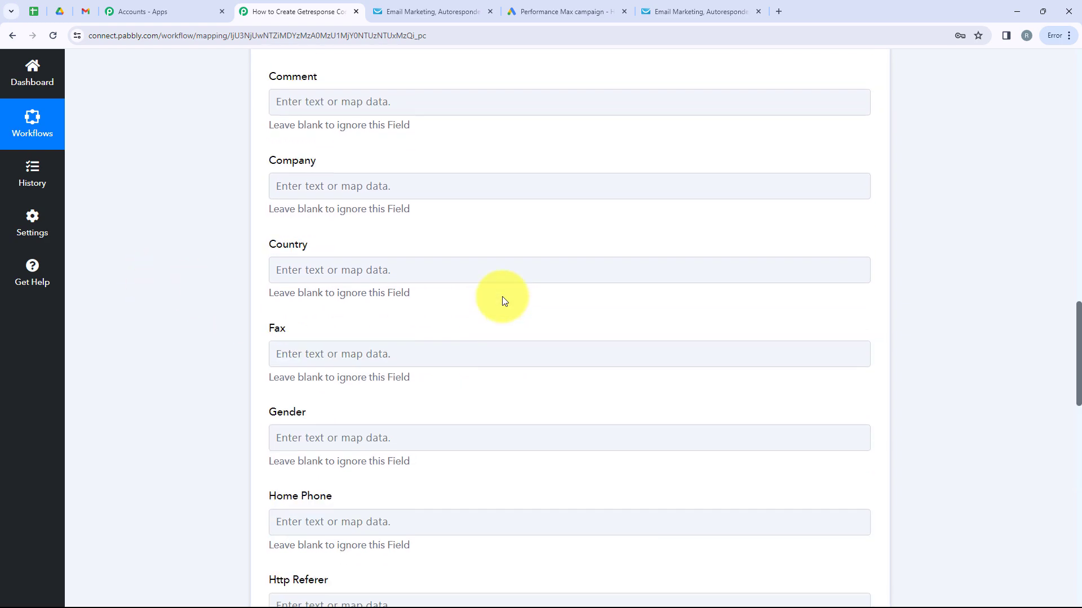
pyautogui.scroll(7, 503, 298)
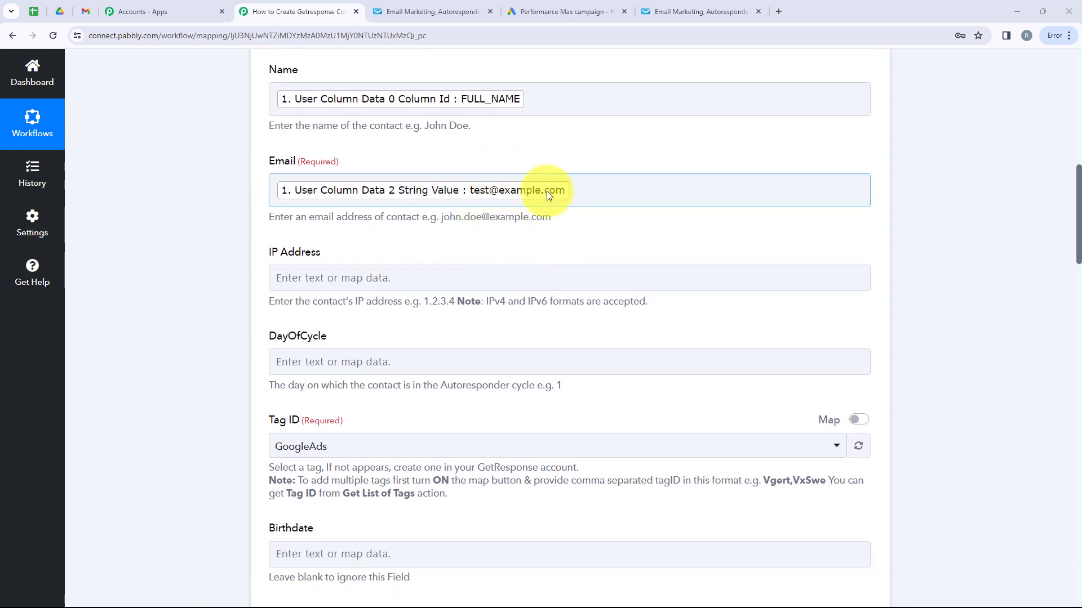
# - Remove the mapped value from the Email field and close its mapping suggestions
pyautogui.click(478, 195)
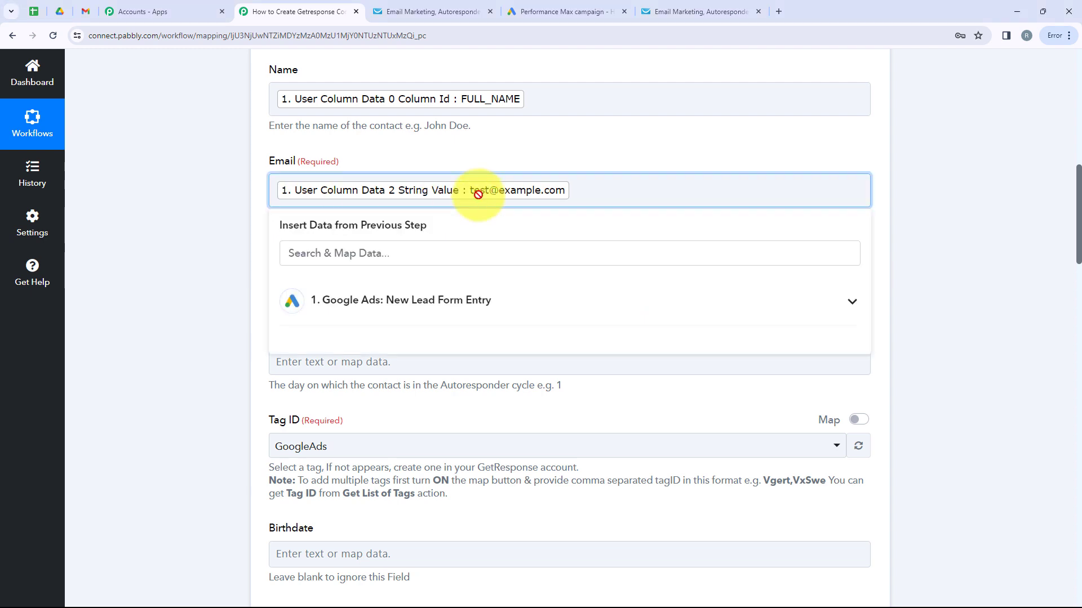
pyautogui.press('BackSpace')
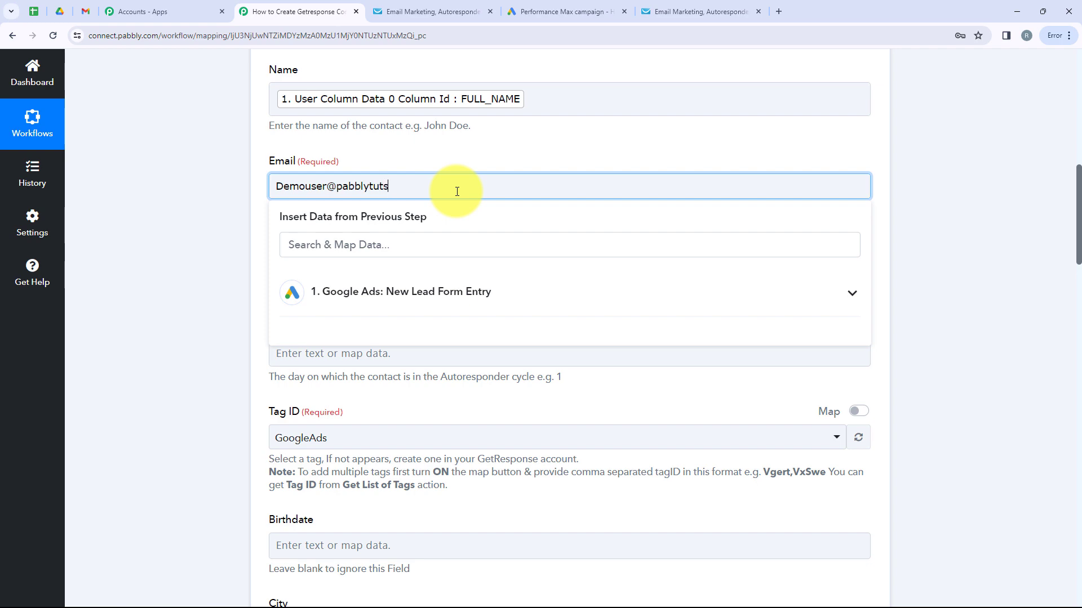
pyautogui.click(234, 162)
# - Save the Create Contact step and send a test request, confirming the 202 status code
pyautogui.scroll(-4, 284, 228)
pyautogui.scroll(-10, 284, 228)
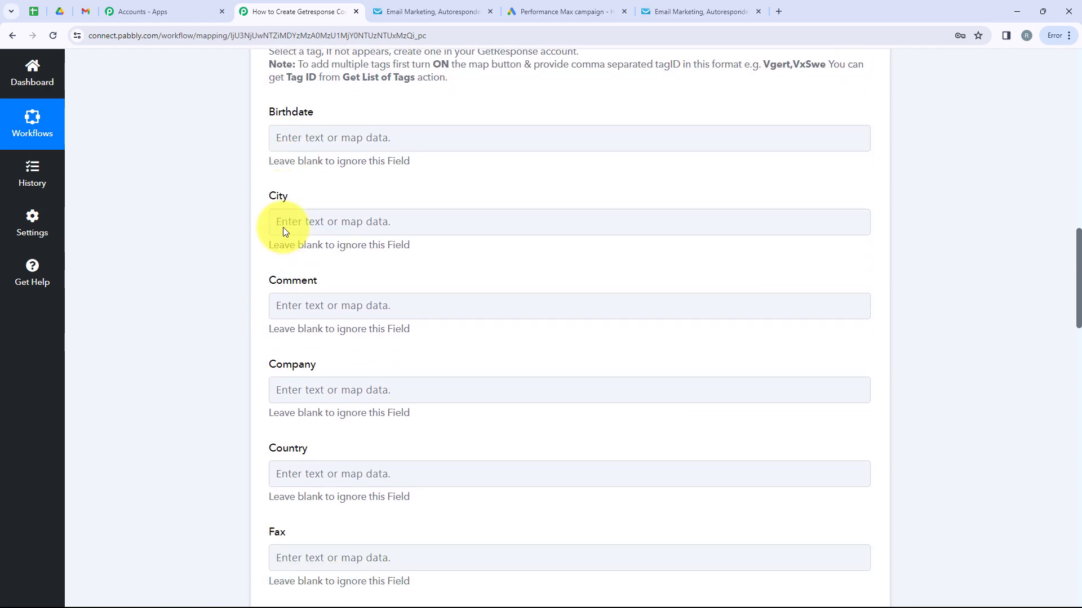
pyautogui.scroll(-10, 289, 236)
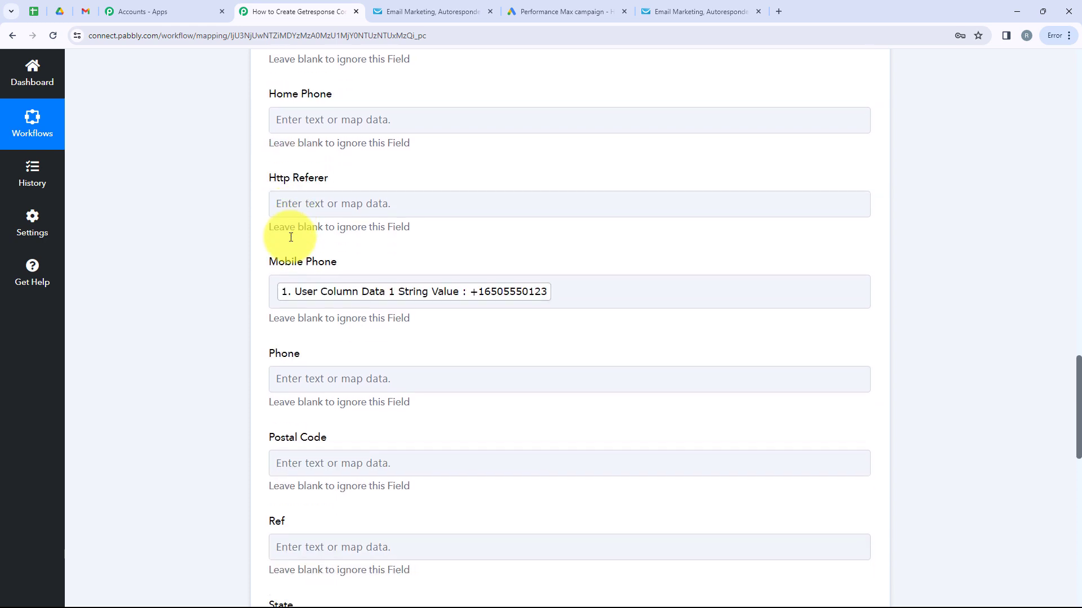
pyautogui.click(292, 246)
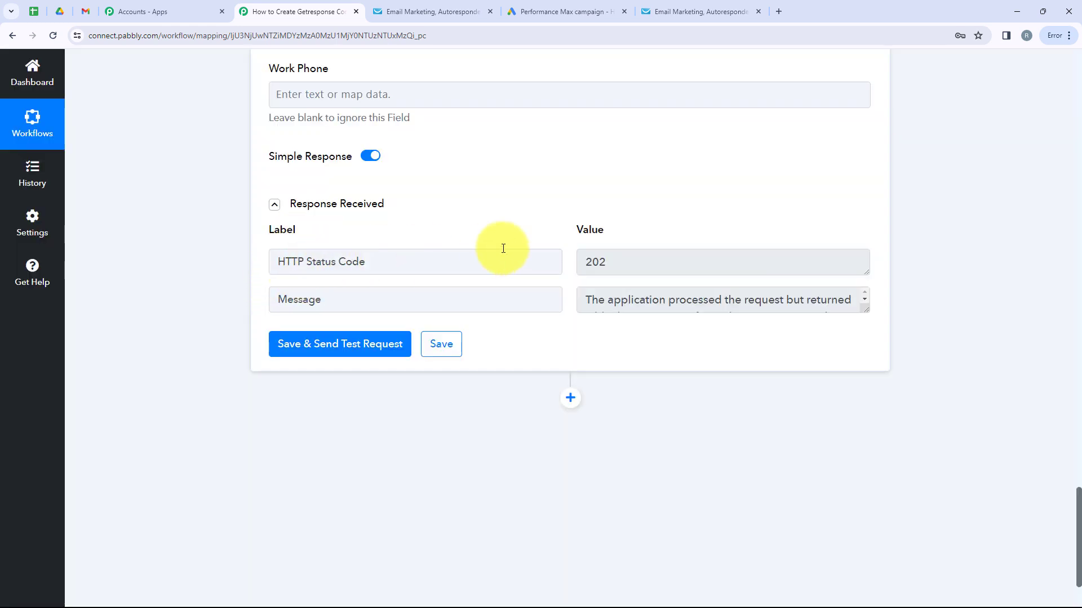
pyautogui.doubleClick(679, 262)
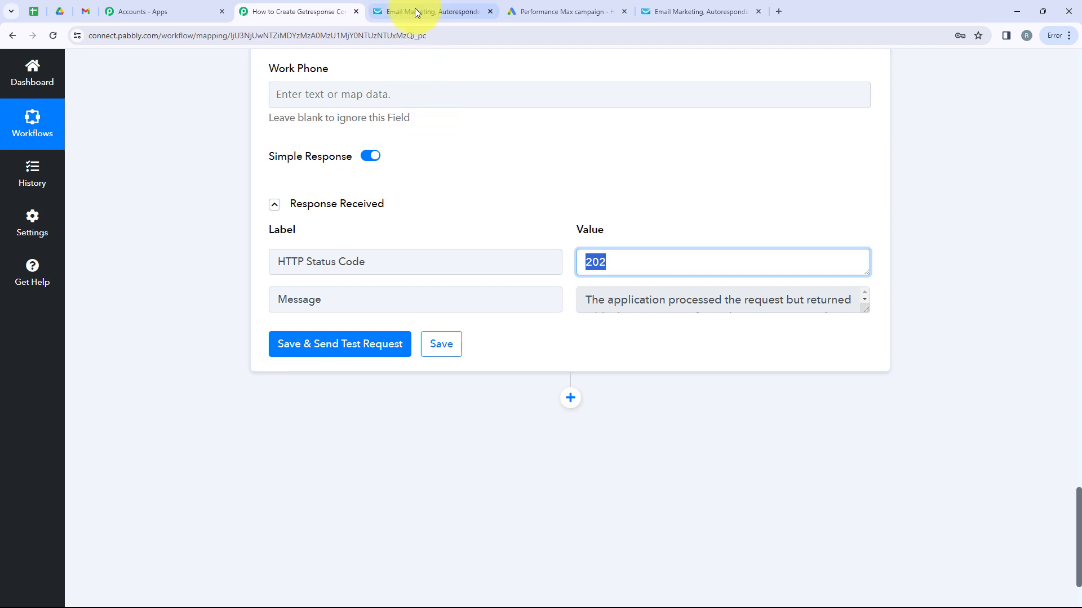
# - Confirm in GetResponse contacts that the test contact joined Product A, then return to the workflow
pyautogui.click(733, 12)
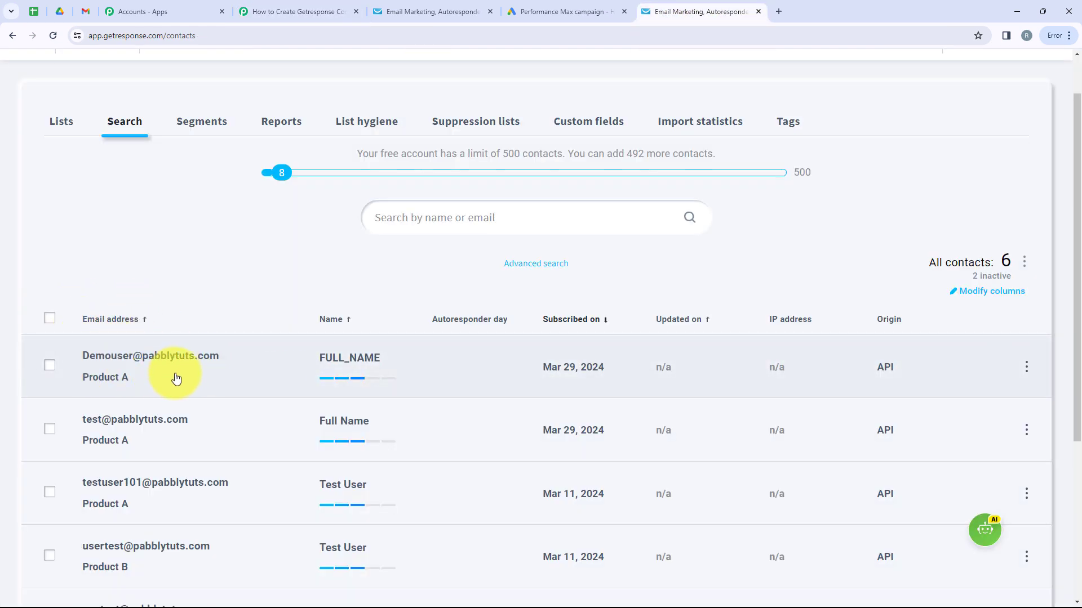
pyautogui.moveTo(344, 398)
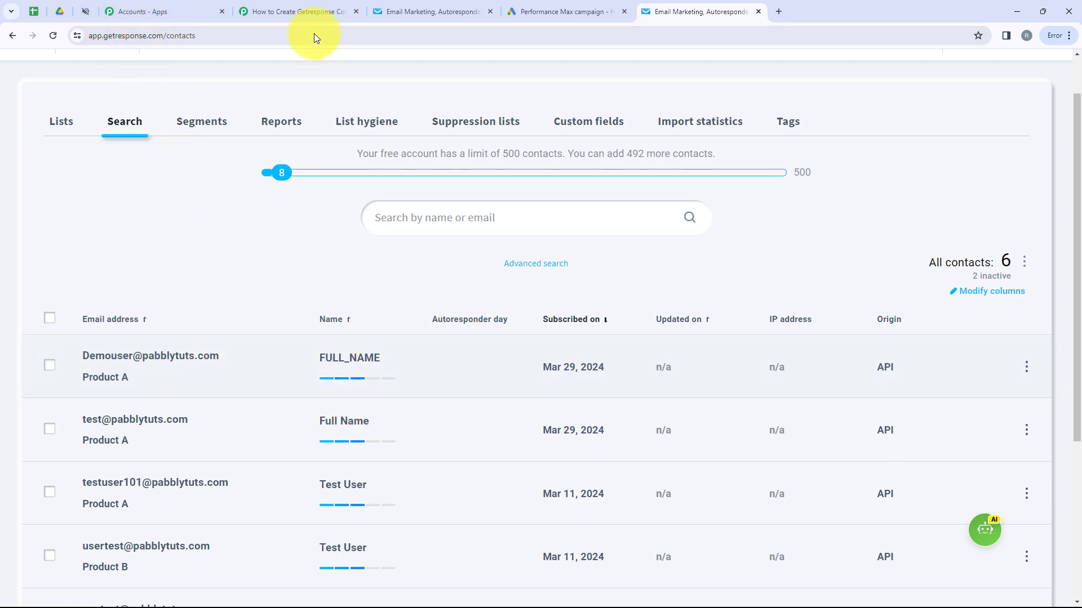
pyautogui.click(297, 6)
pyautogui.scroll(7, 648, 437)
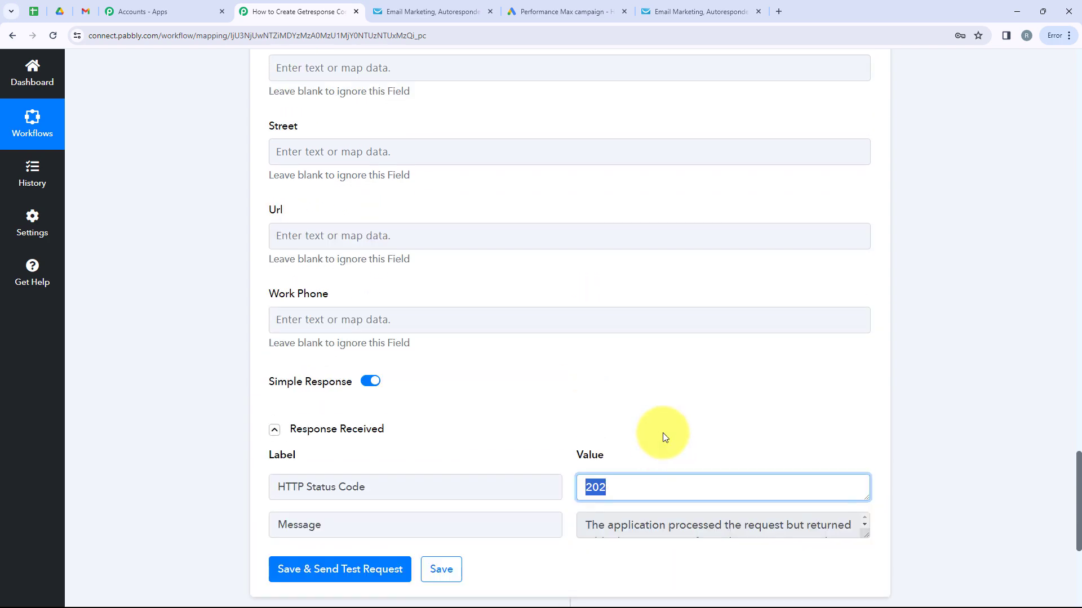
pyautogui.scroll(20, 662, 438)
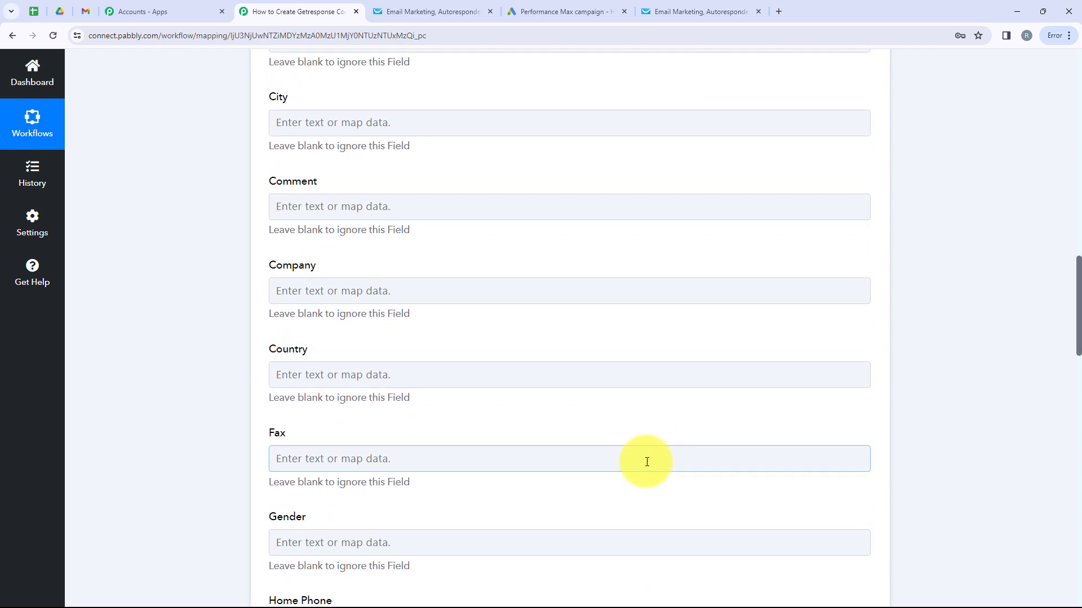
pyautogui.scroll(14, 646, 461)
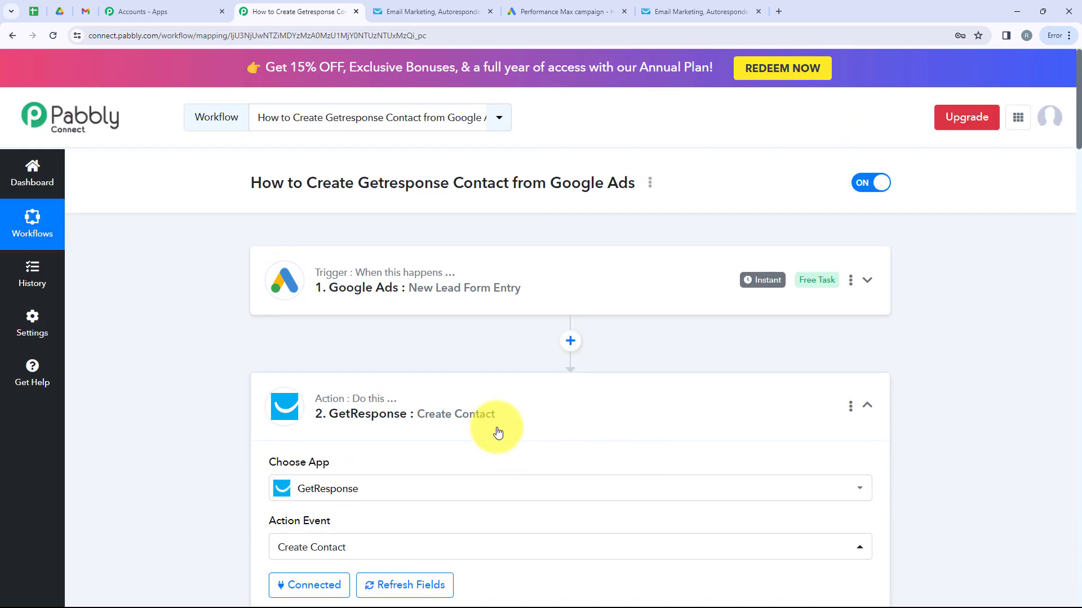
pyautogui.click(468, 264)
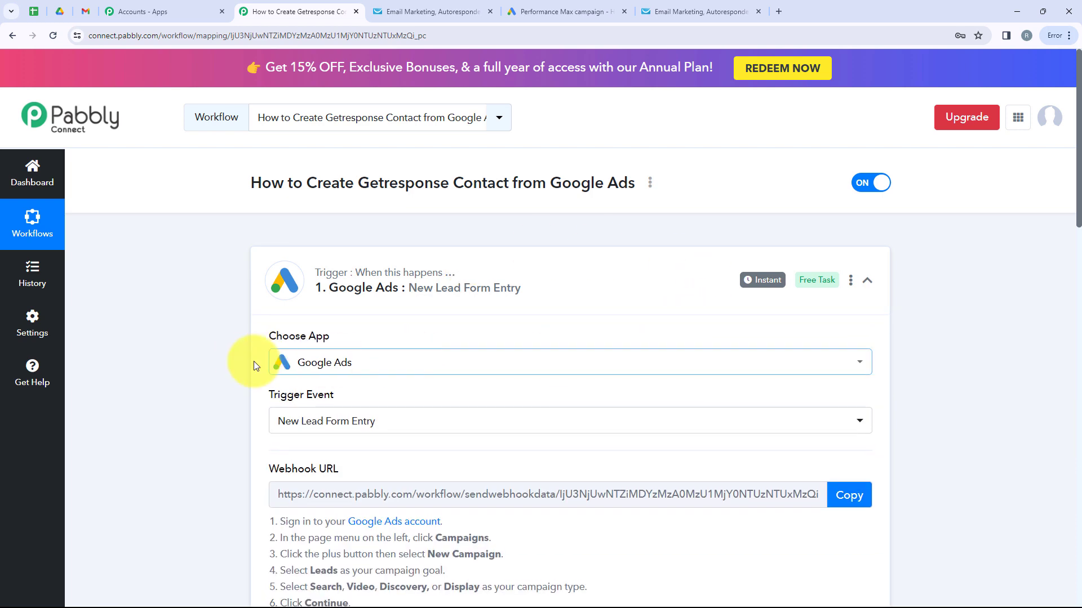
pyautogui.scroll(-2, 397, 366)
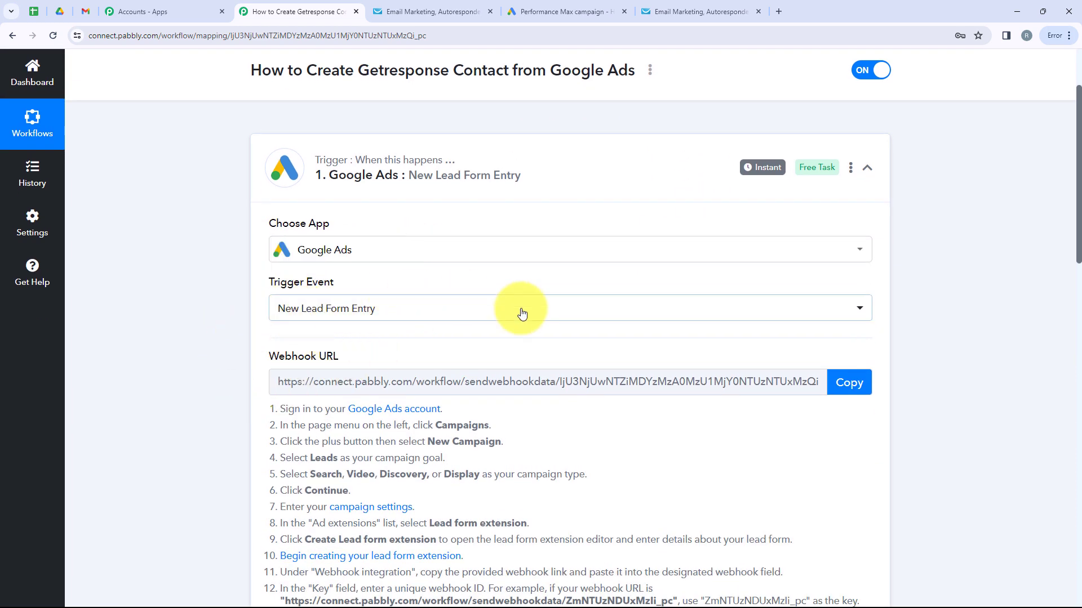
pyautogui.scroll(-6, 372, 476)
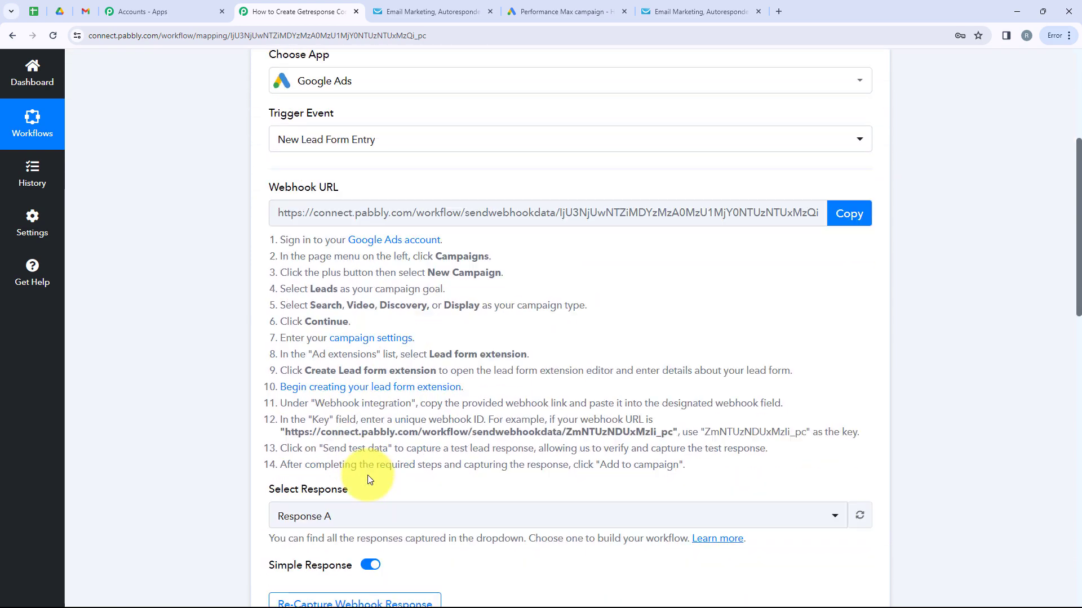
pyautogui.scroll(-4, 371, 473)
pyautogui.scroll(-5, 572, 389)
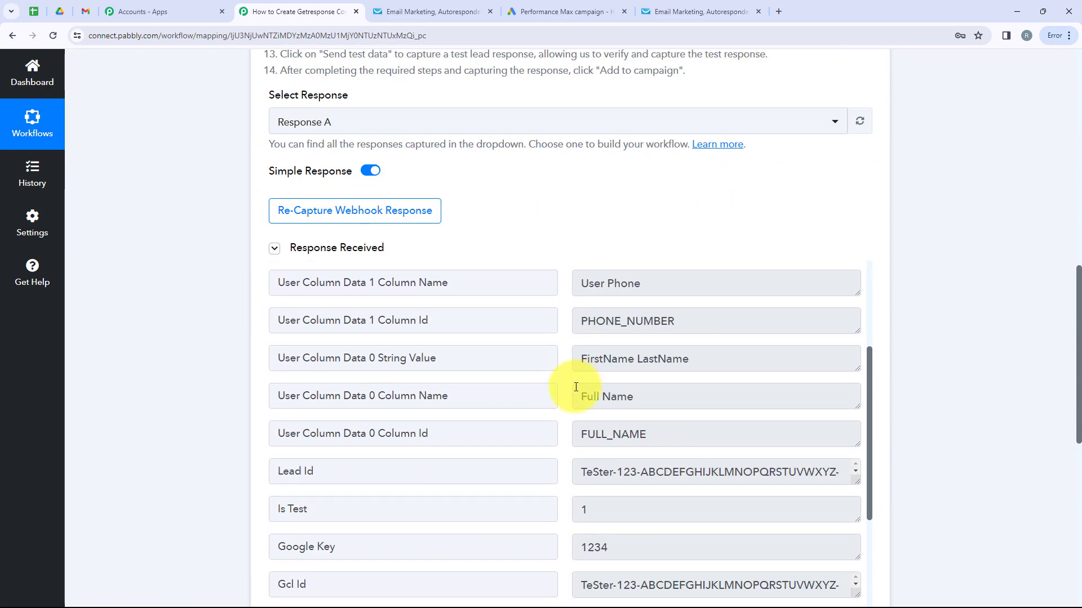
pyautogui.scroll(-3, 234, 419)
pyautogui.click(523, 393)
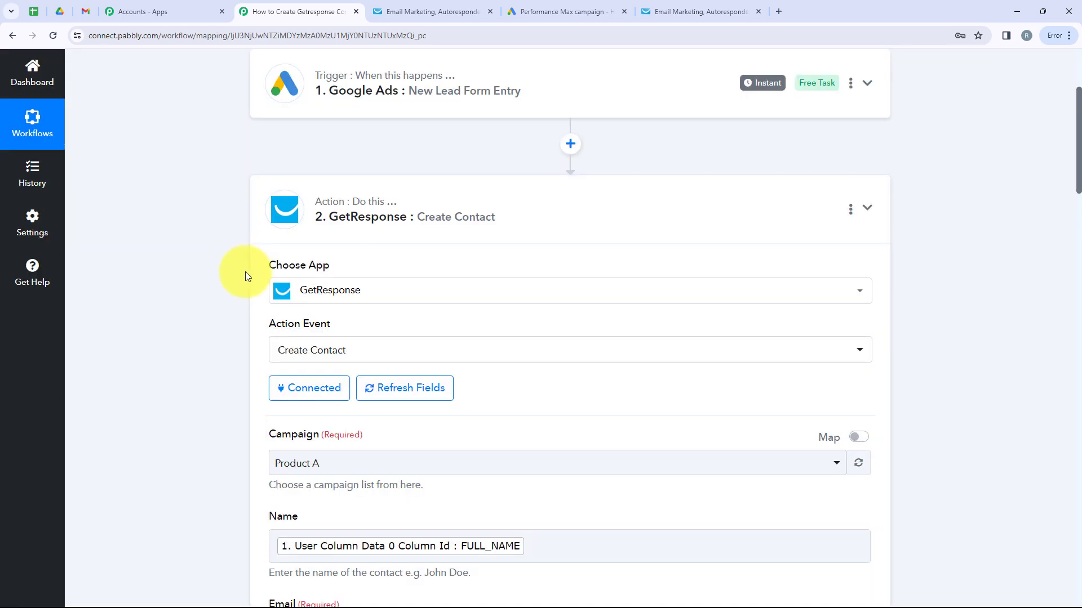
pyautogui.scroll(-1, 560, 282)
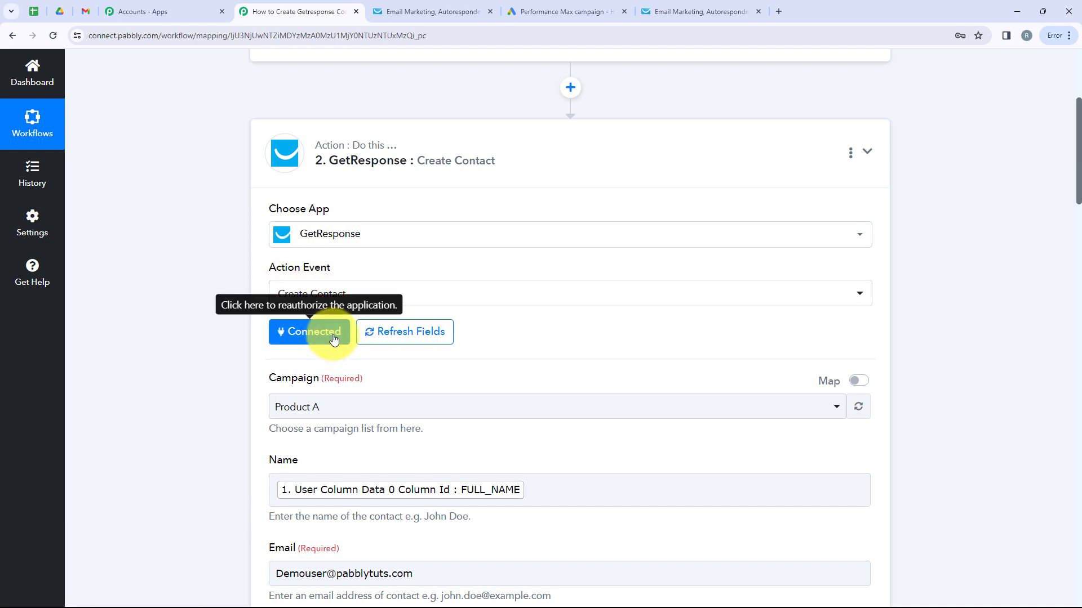
pyautogui.scroll(-3, 333, 338)
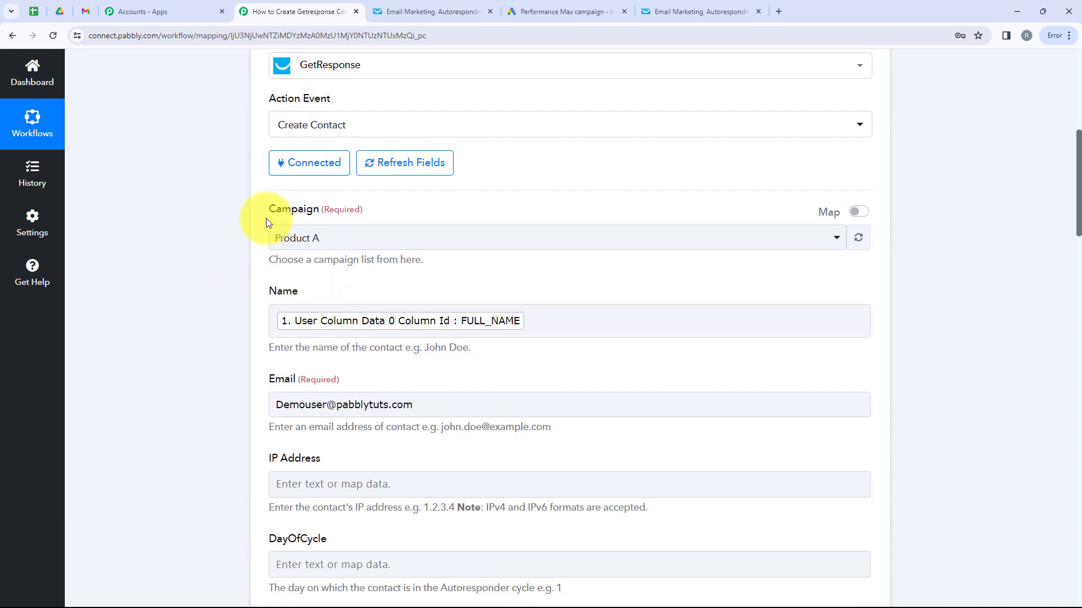
pyautogui.scroll(-1, 348, 277)
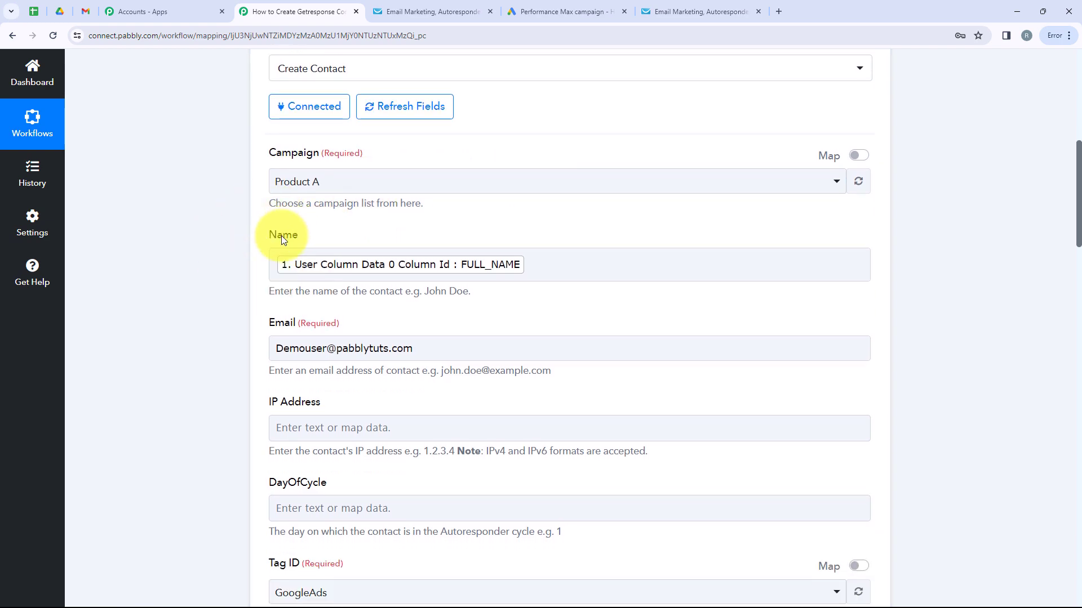
pyautogui.scroll(-6, 272, 272)
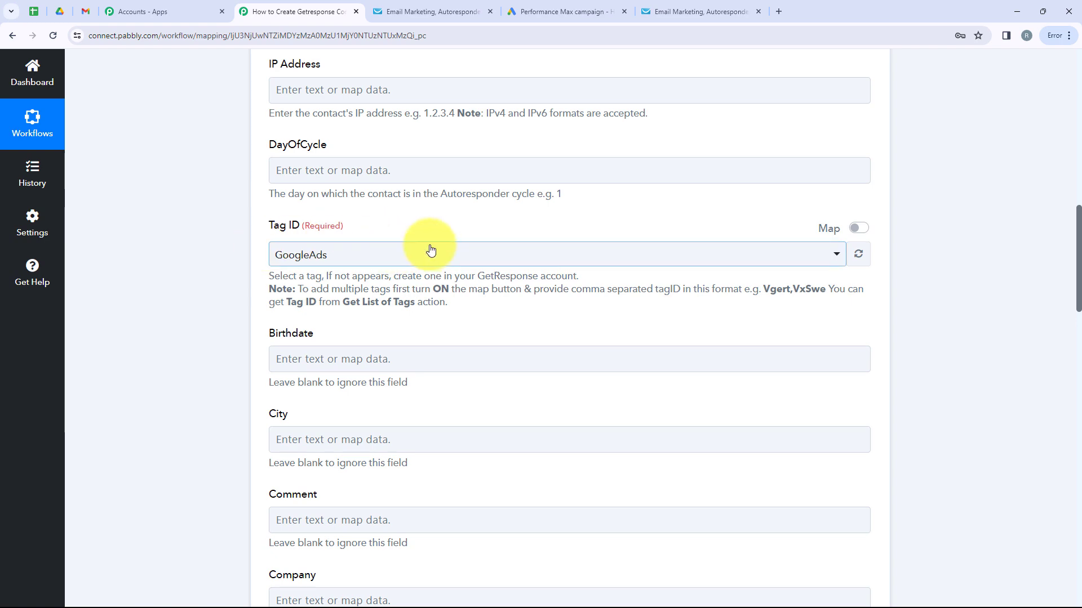
pyautogui.scroll(-11, 430, 246)
pyautogui.scroll(3, 592, 411)
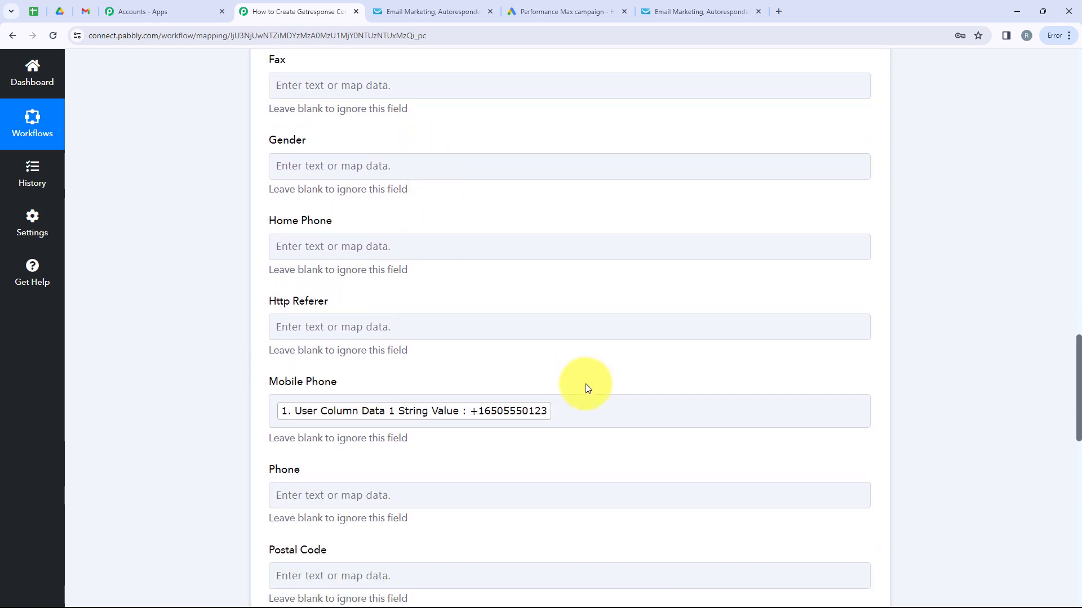
pyautogui.scroll(1, 596, 415)
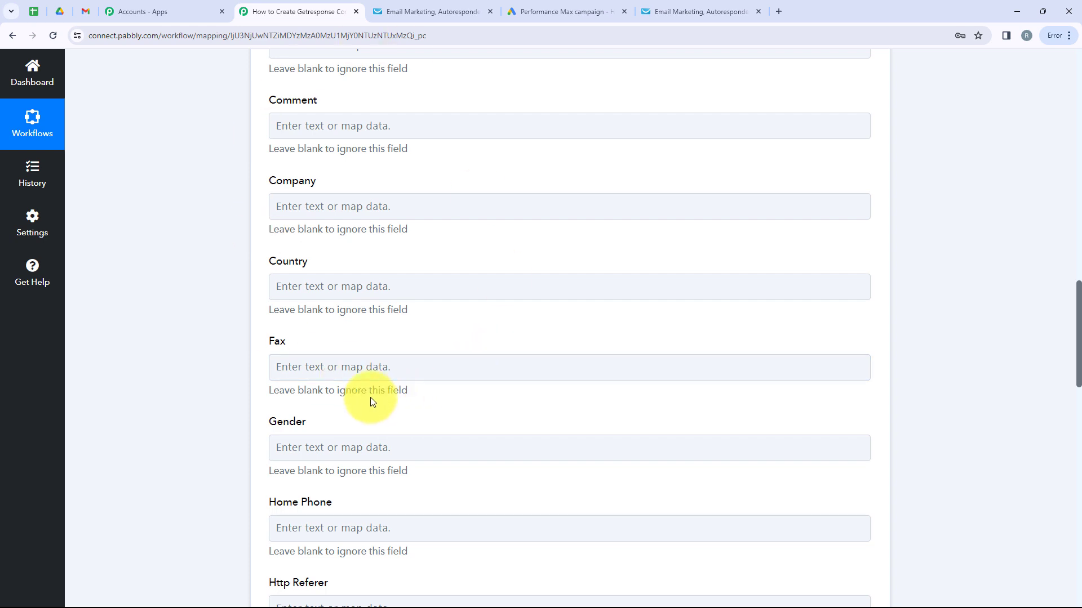
pyautogui.scroll(-6, 355, 400)
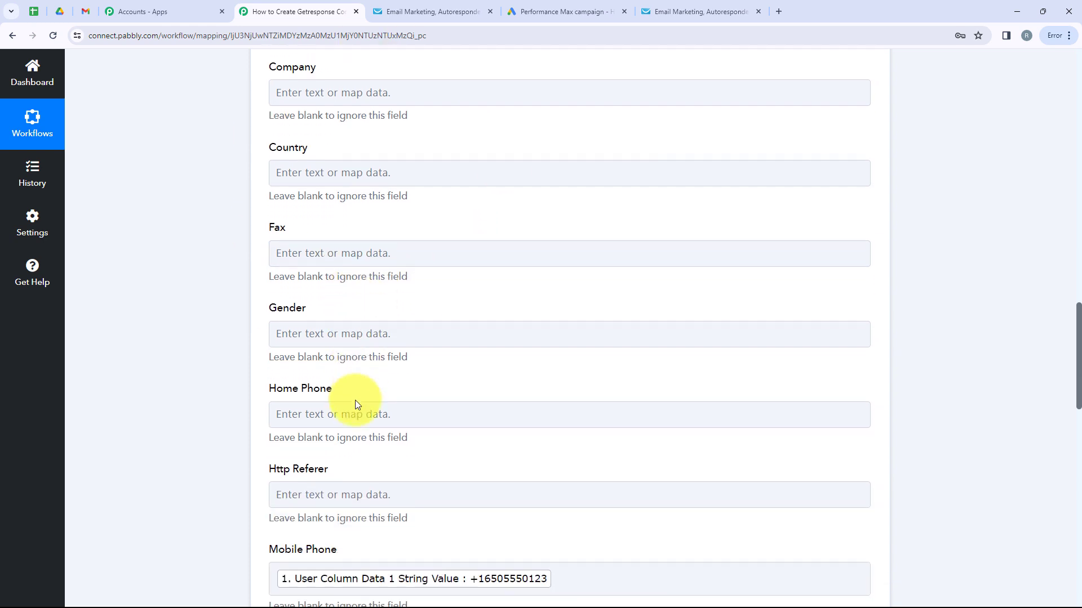
pyautogui.scroll(-3, 354, 403)
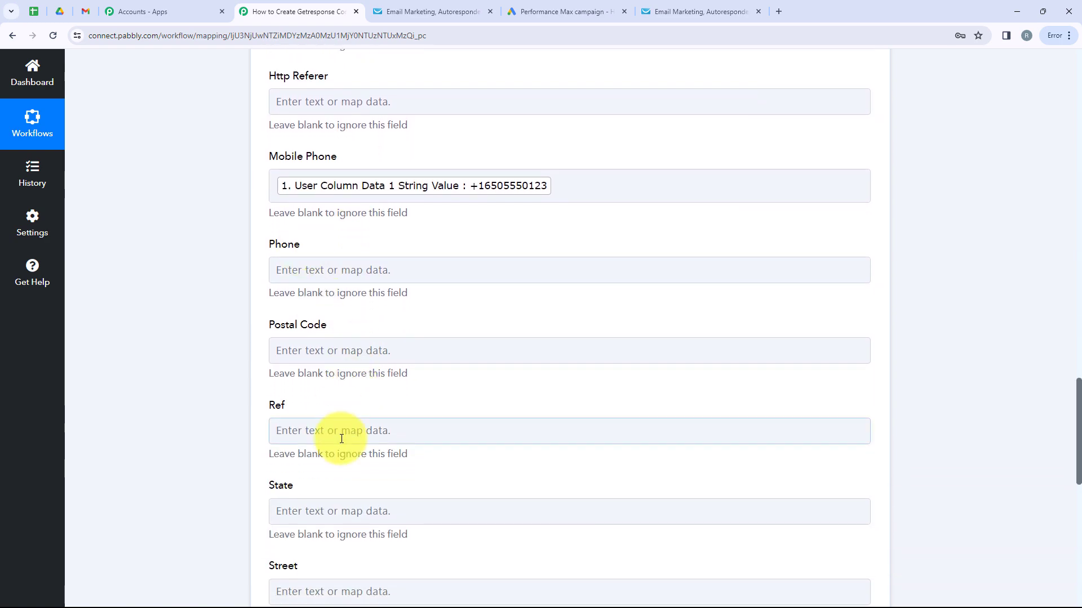
# - Recheck the GetResponse contacts list, then come back to the Pabbly workflow
pyautogui.click(338, 434)
pyautogui.scroll(-3, 350, 423)
pyautogui.scroll(-5, 349, 423)
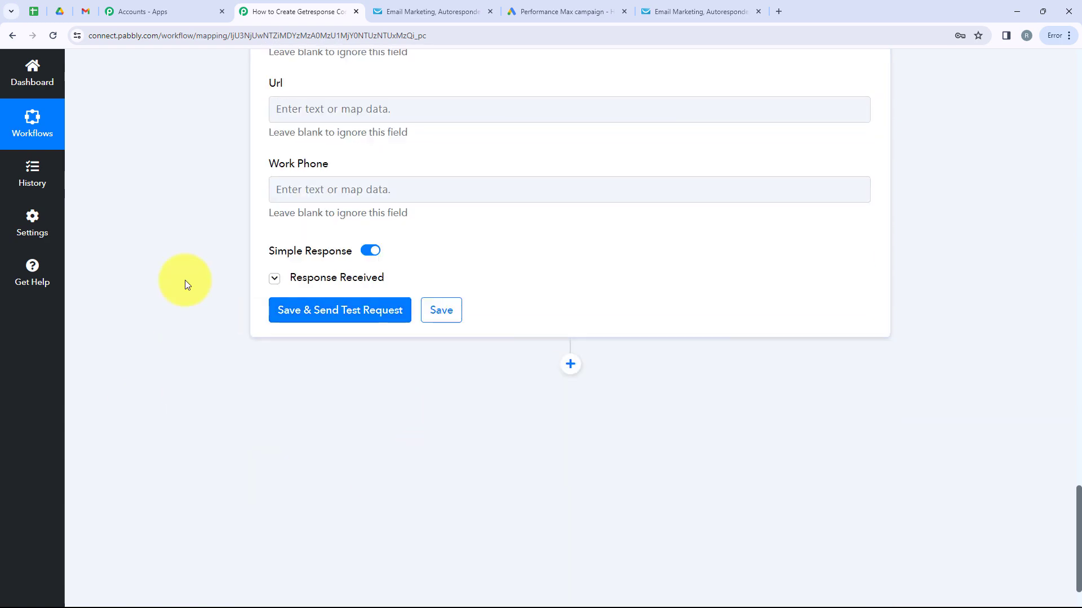
pyautogui.click(698, 11)
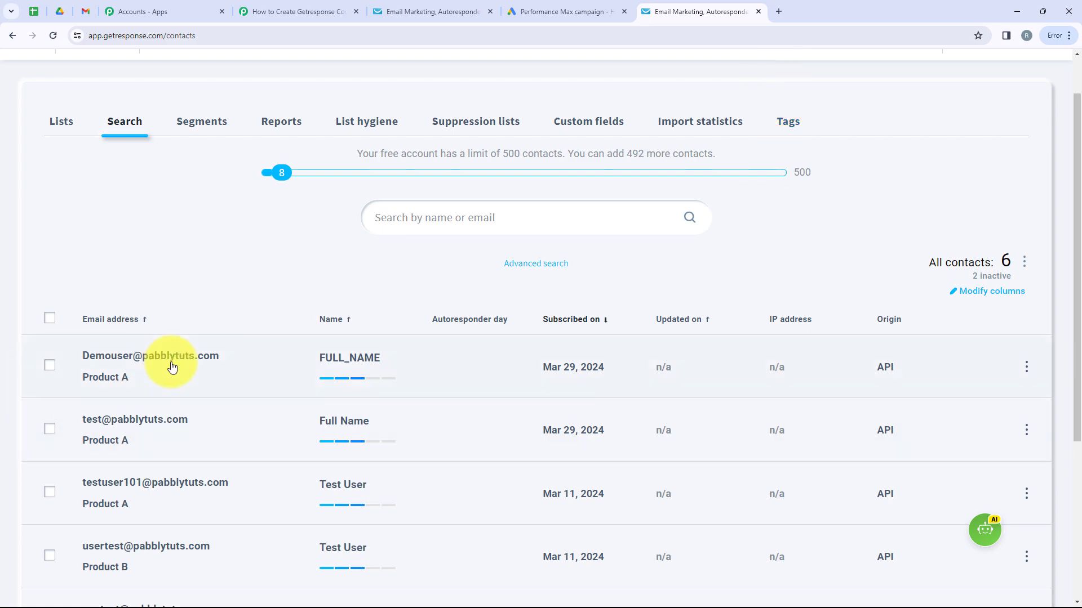
pyautogui.click(287, 13)
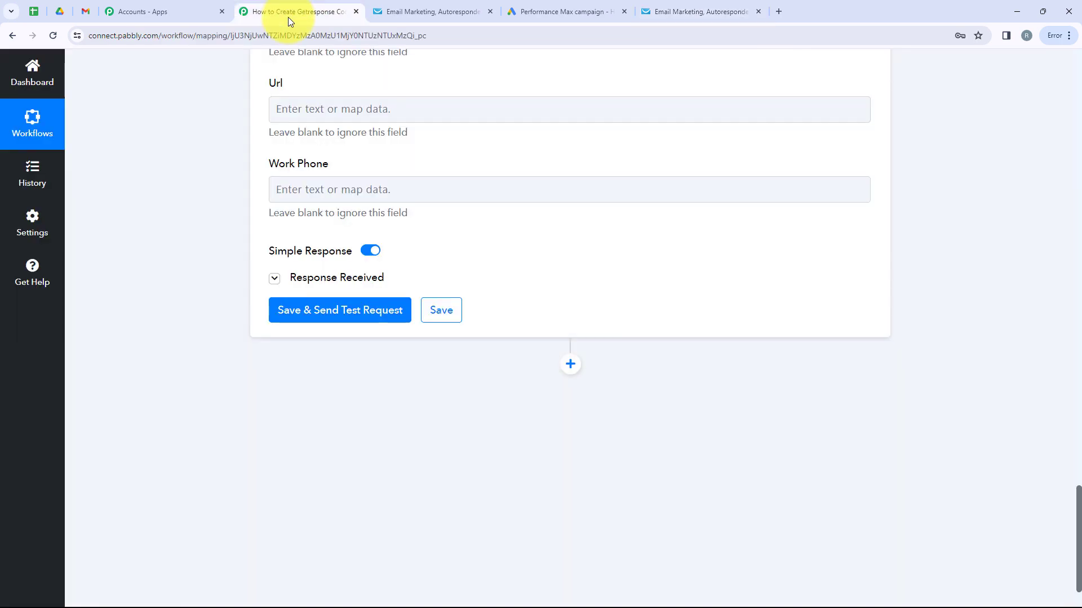
# - Collapse the GetResponse Create Contact step so both workflow steps appear folded
pyautogui.scroll(6, 566, 459)
pyautogui.scroll(20, 574, 462)
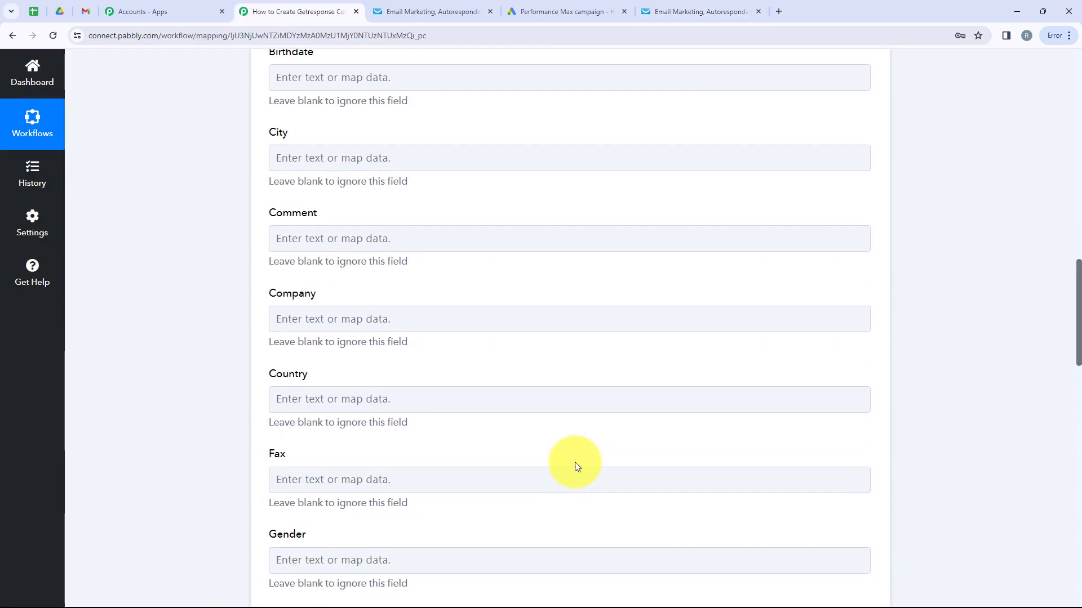
pyautogui.scroll(3, 576, 462)
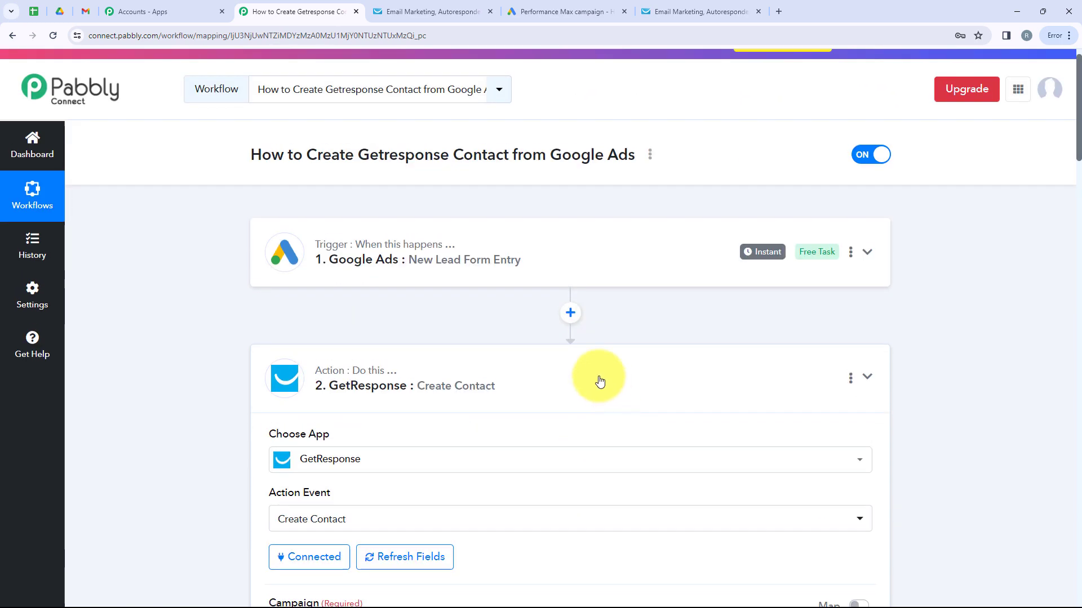
pyautogui.click(599, 381)
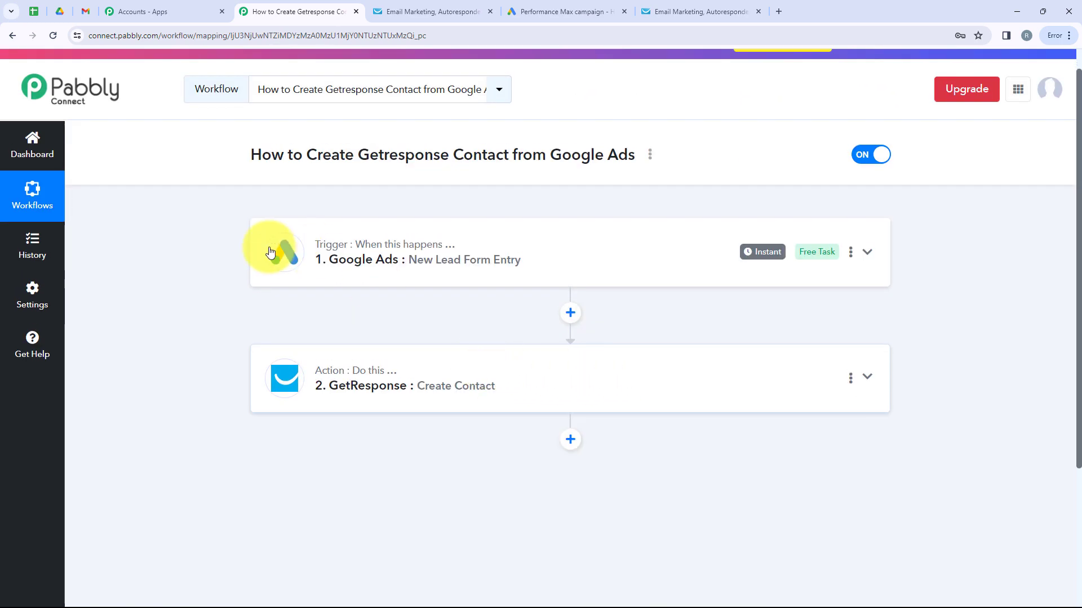